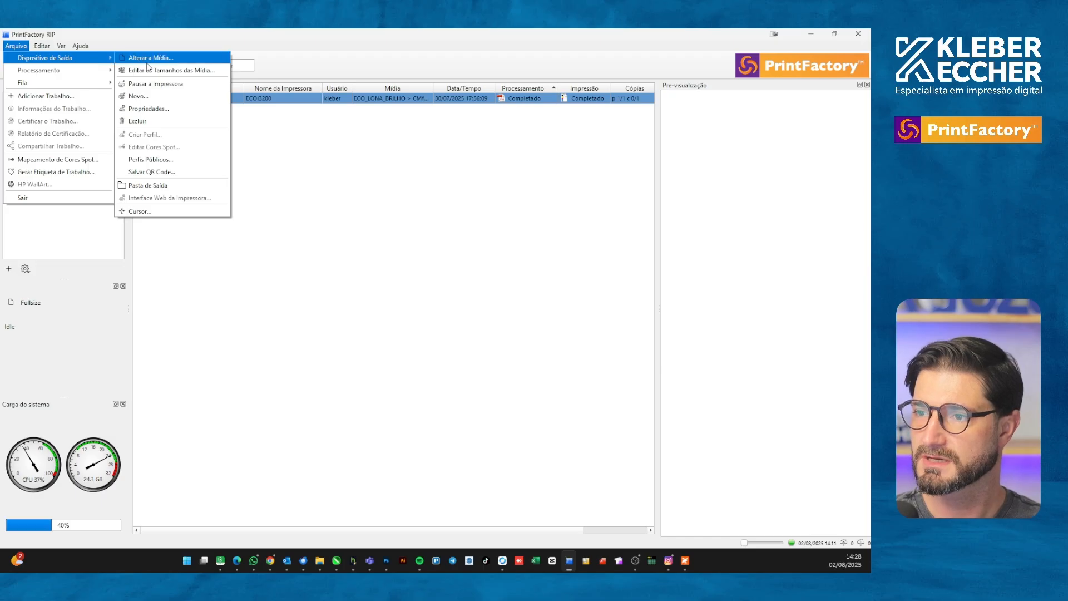
# Add an HP Latex 630 W output device at TCP/IP address 192.168.2.252 and install all its offered public profiles
pyautogui.click(143, 97)
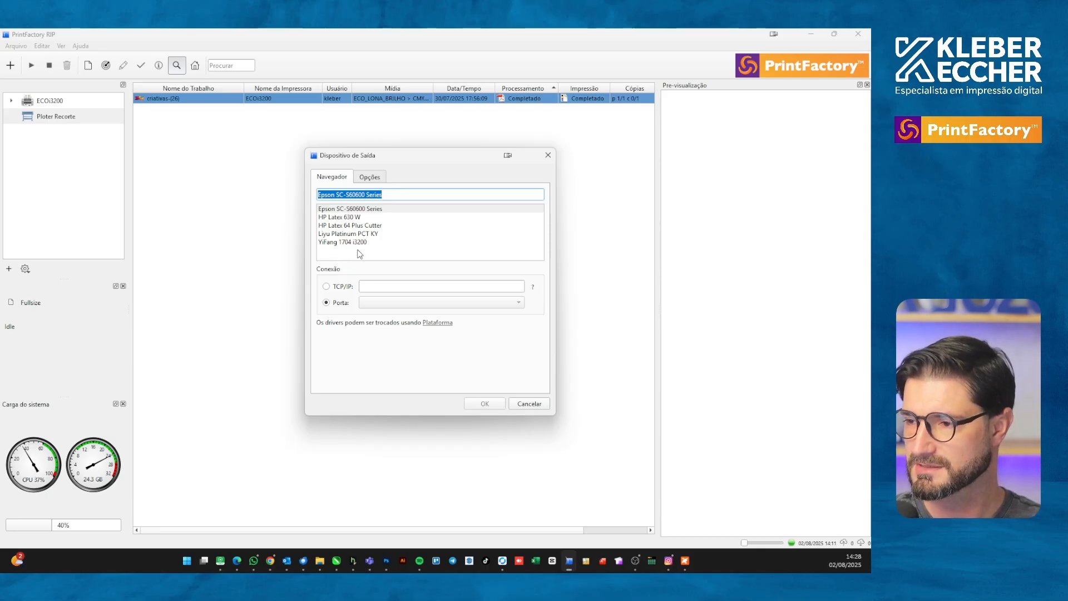
pyautogui.click(344, 218)
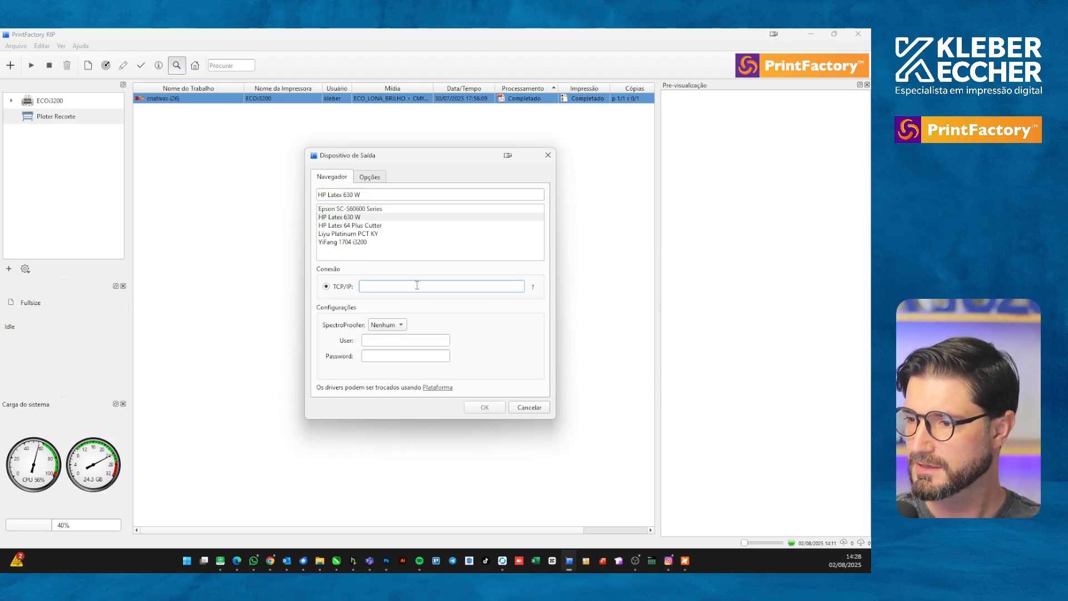
pyautogui.write('1')
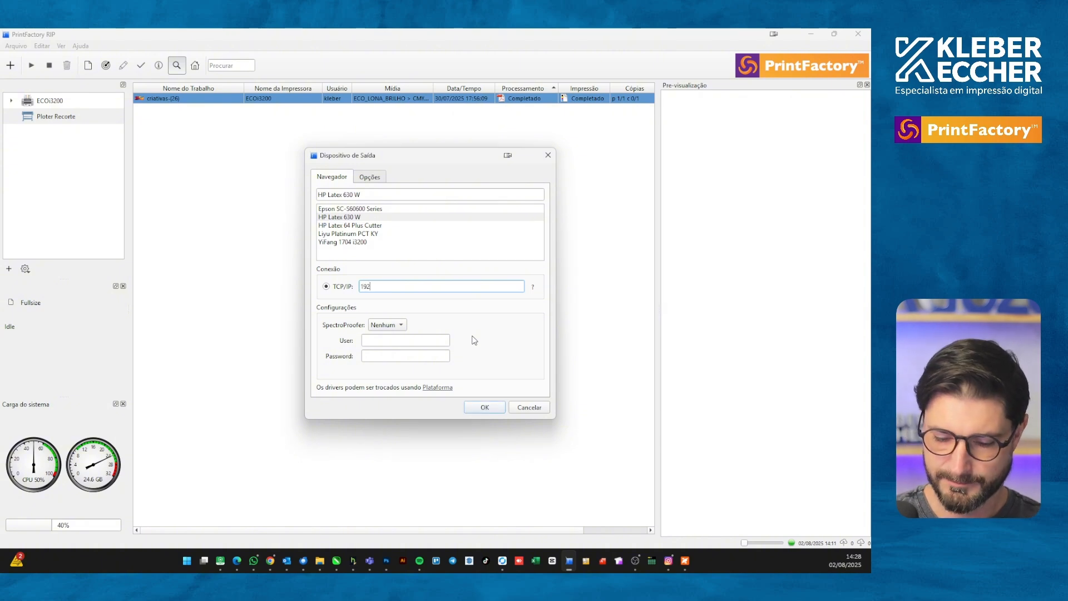
pyautogui.write('92.168.2.252')
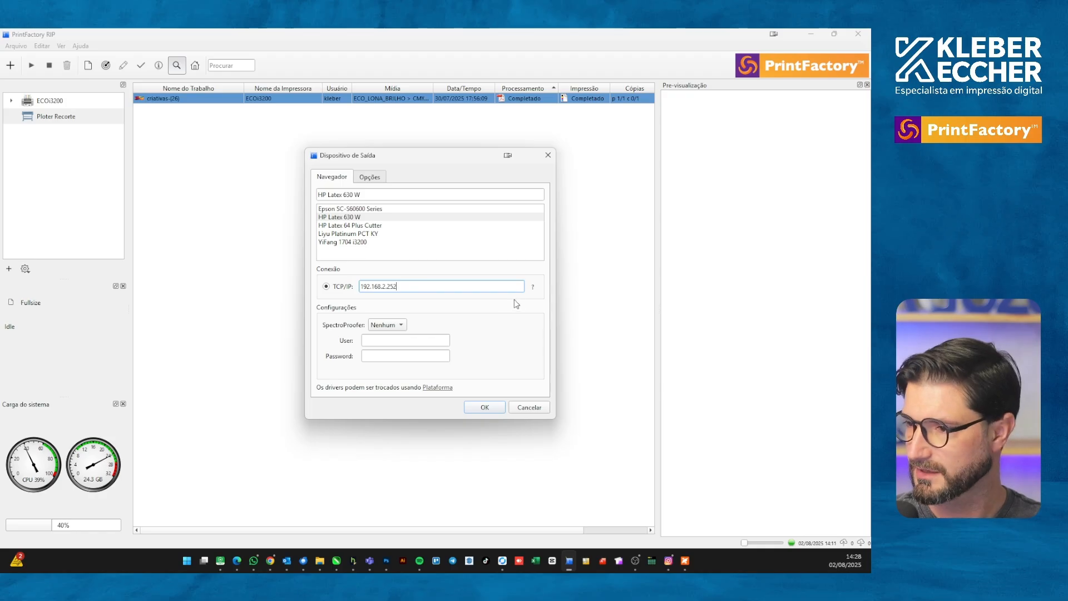
pyautogui.click(532, 287)
pyautogui.click(444, 297)
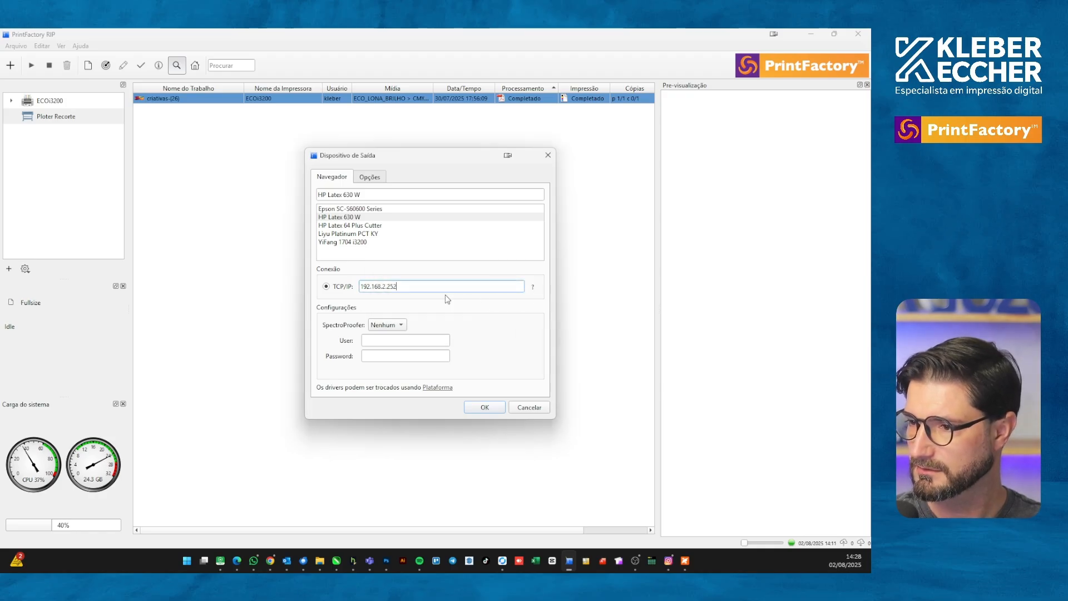
pyautogui.click(485, 408)
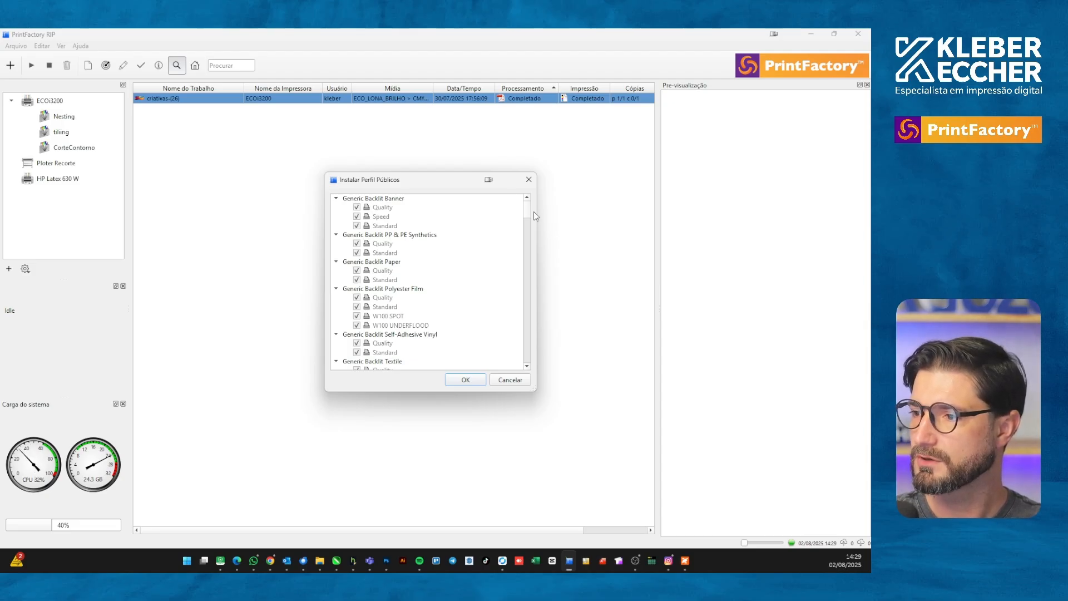
pyautogui.moveTo(529, 210)
pyautogui.mouseDown()
pyautogui.moveTo(535, 362)
pyautogui.moveTo(528, 195)
pyautogui.mouseUp()
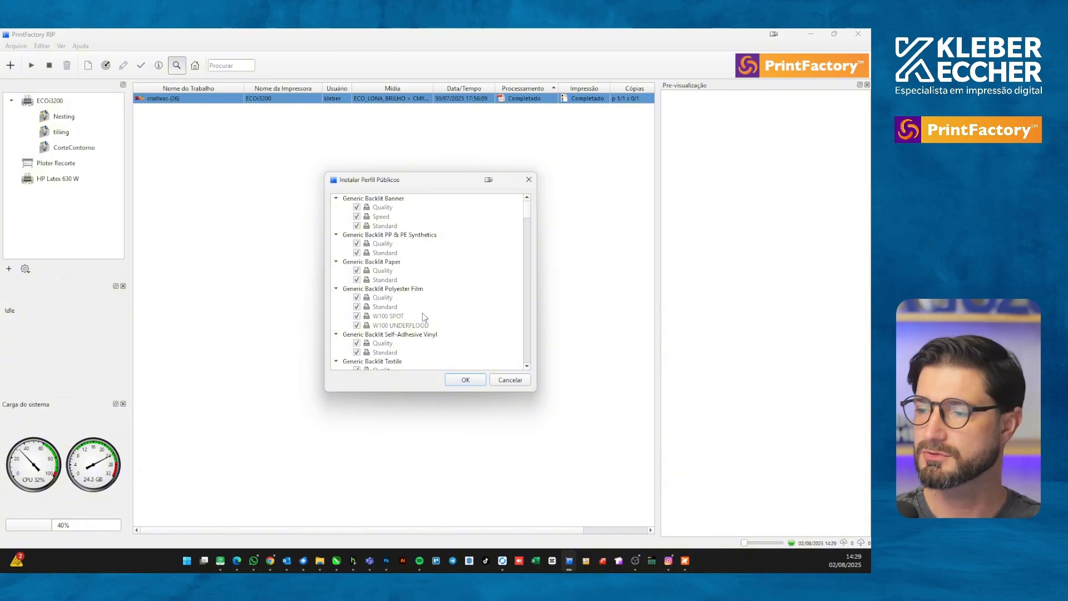
pyautogui.click(465, 380)
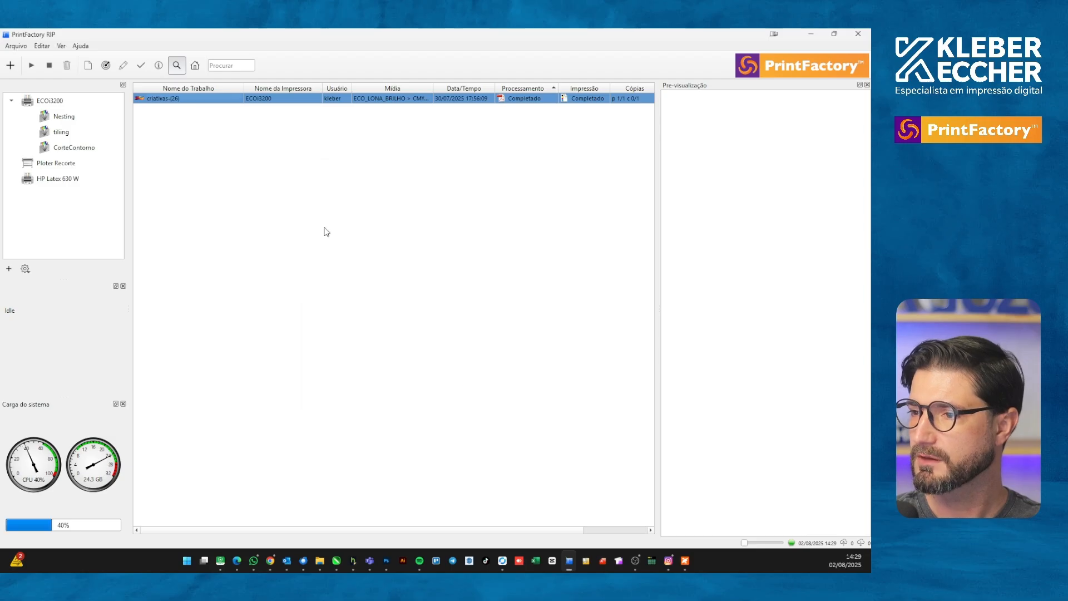
# Examine the loaded media, ink levels and warning details of the HP Latex 630 W
pyautogui.click(54, 180)
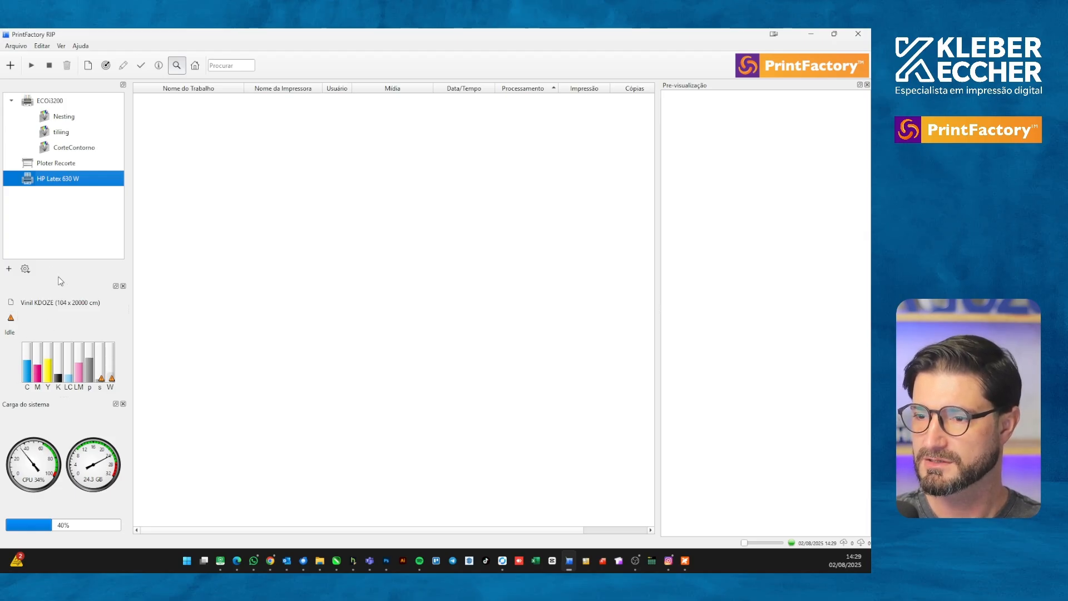
pyautogui.moveTo(63, 279); pyautogui.dragTo(68, 264)
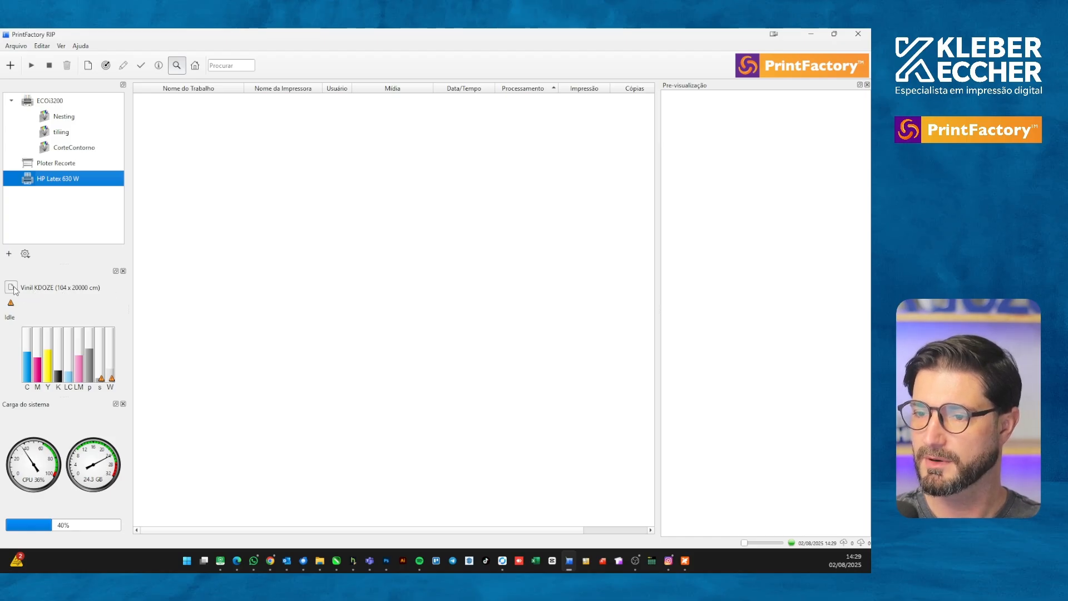
pyautogui.click(11, 303)
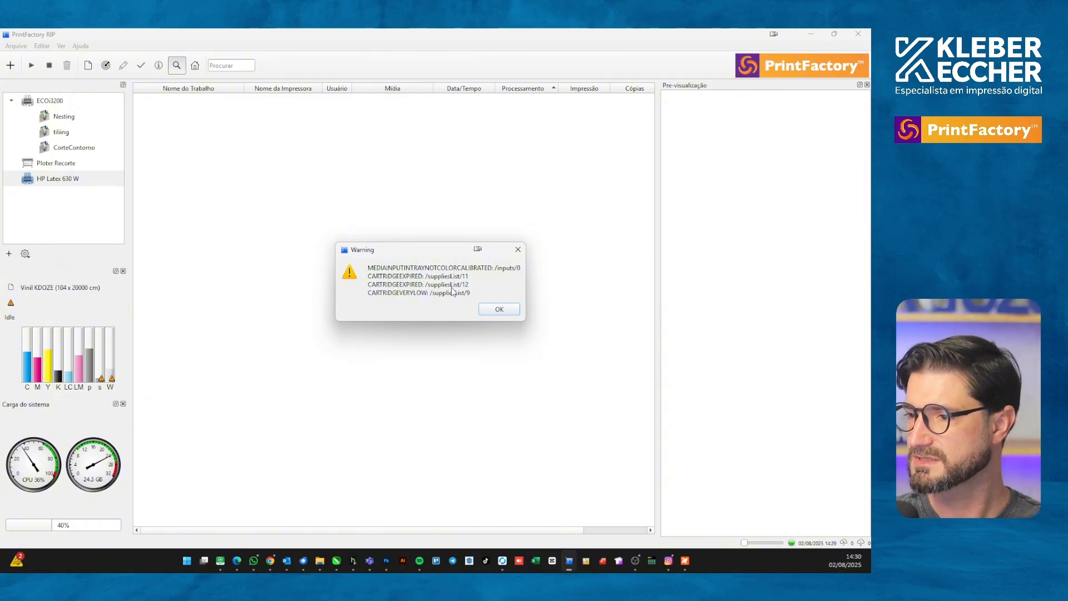
pyautogui.click(499, 310)
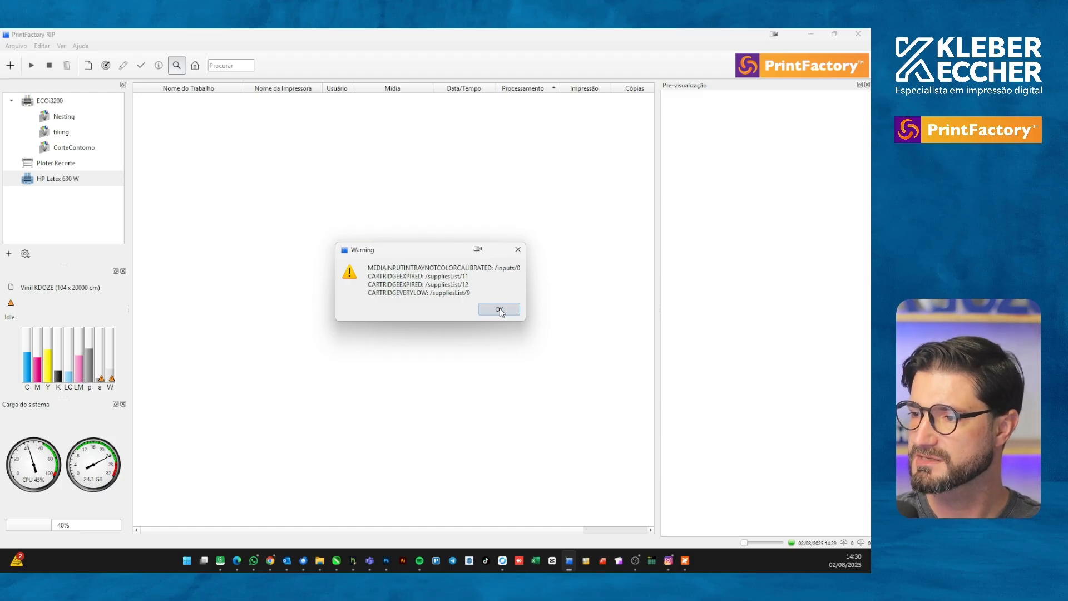
# Set the HP Latex 630 W's number of simultaneous jobs to 2 in its device options
pyautogui.doubleClick(73, 179)
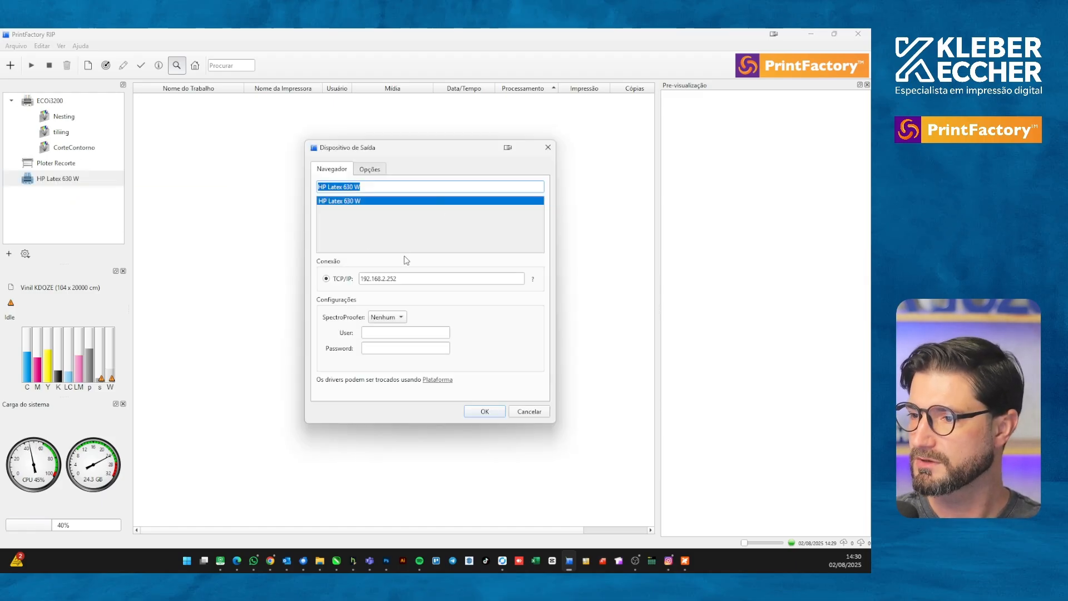
pyautogui.click(369, 170)
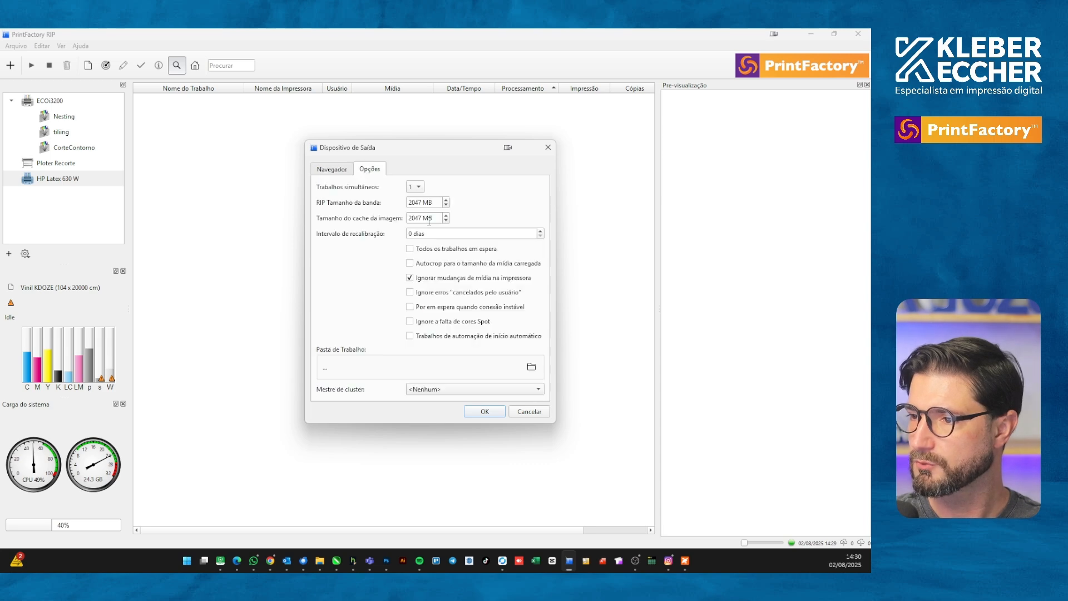
pyautogui.click(423, 188)
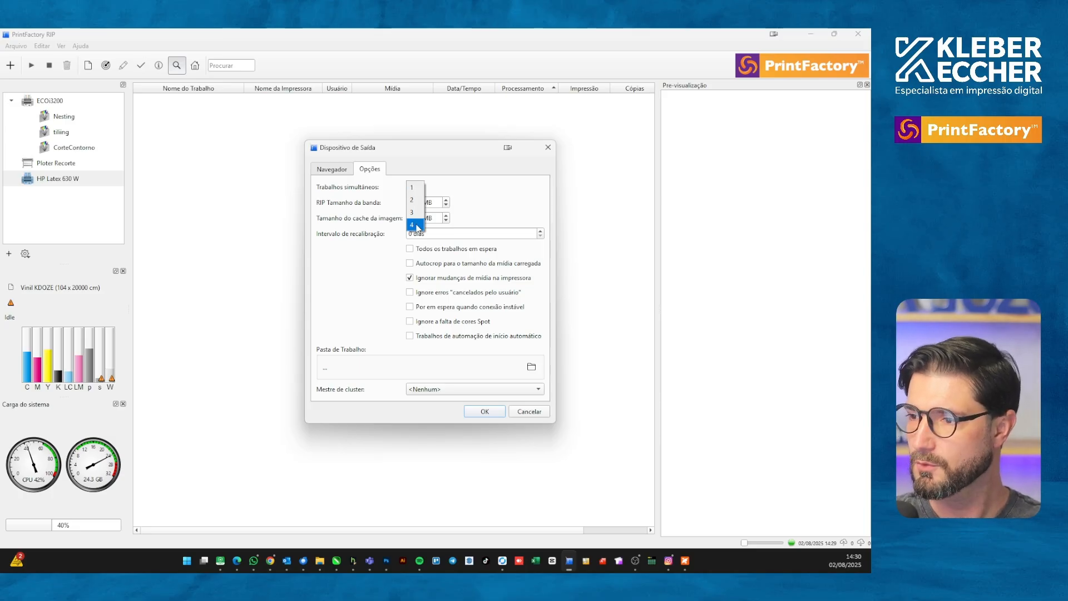
pyautogui.click(415, 199)
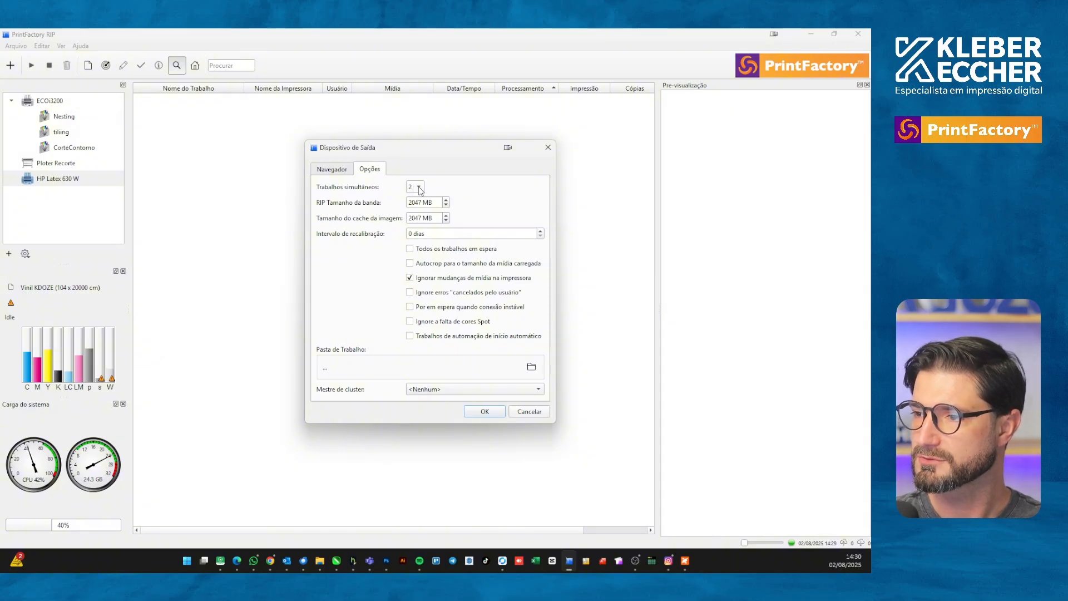
pyautogui.click(478, 250)
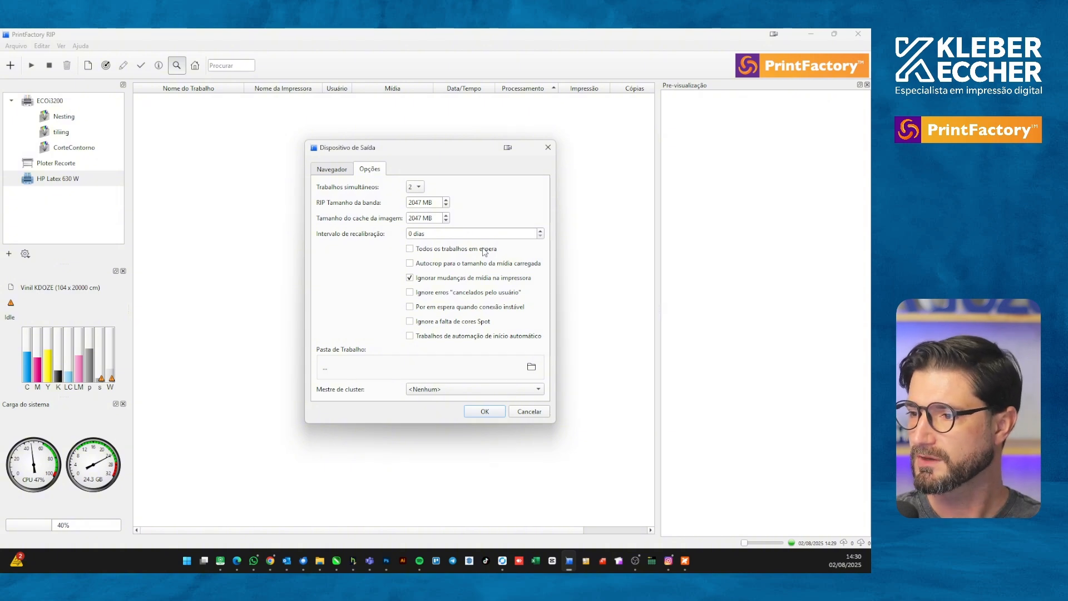
pyautogui.click(476, 250)
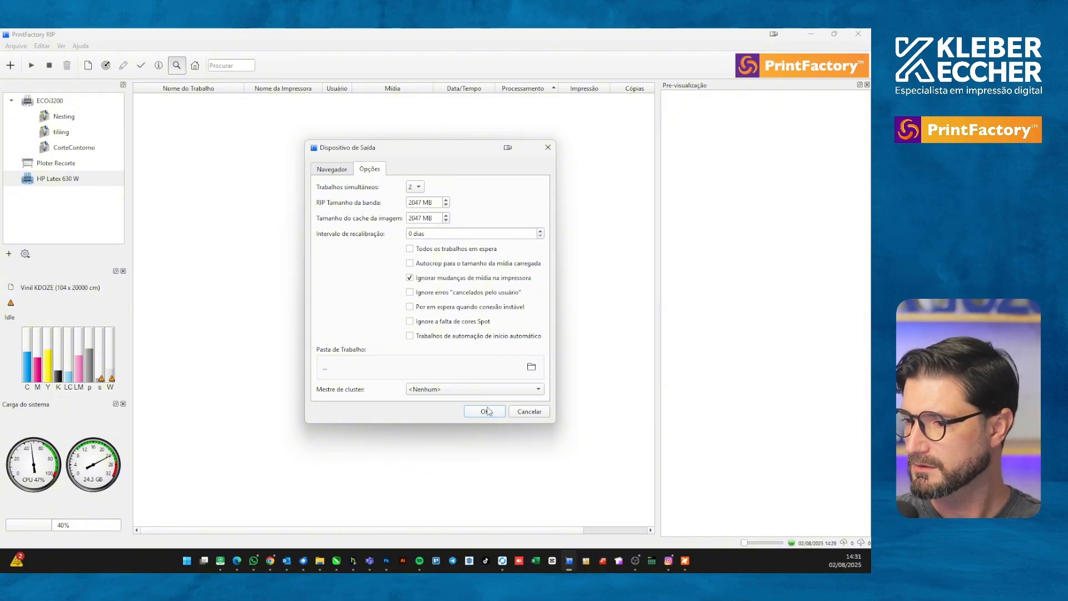
pyautogui.click(485, 412)
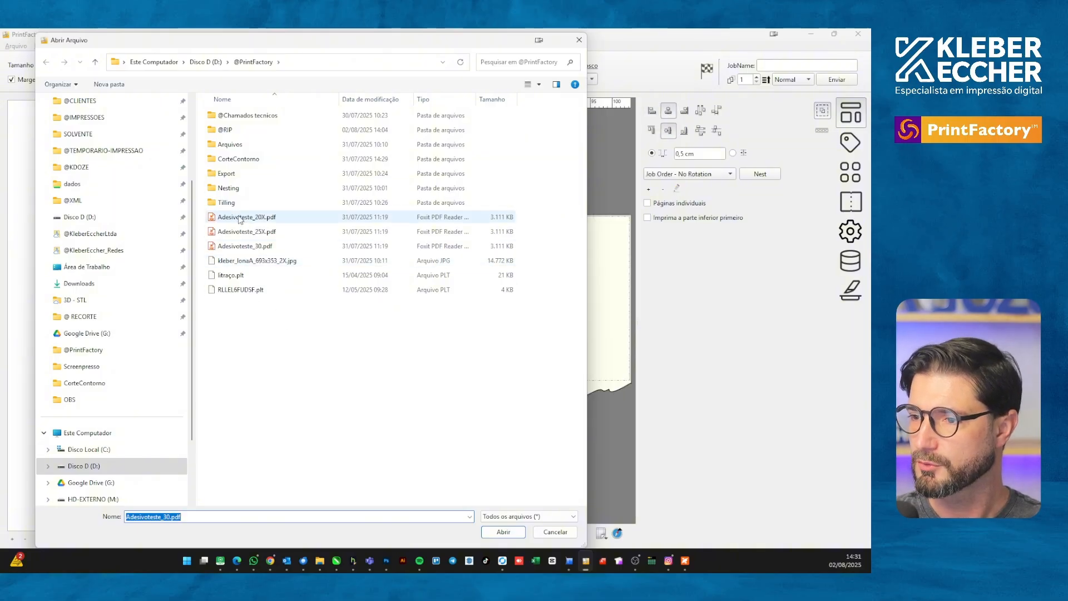
pyautogui.click(245, 246)
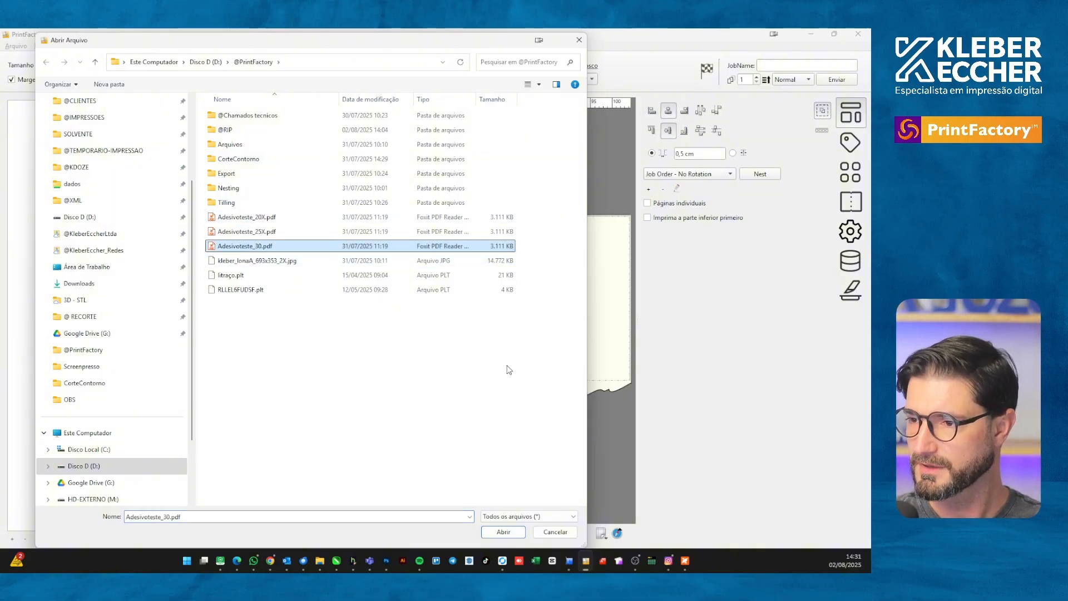
pyautogui.click(503, 532)
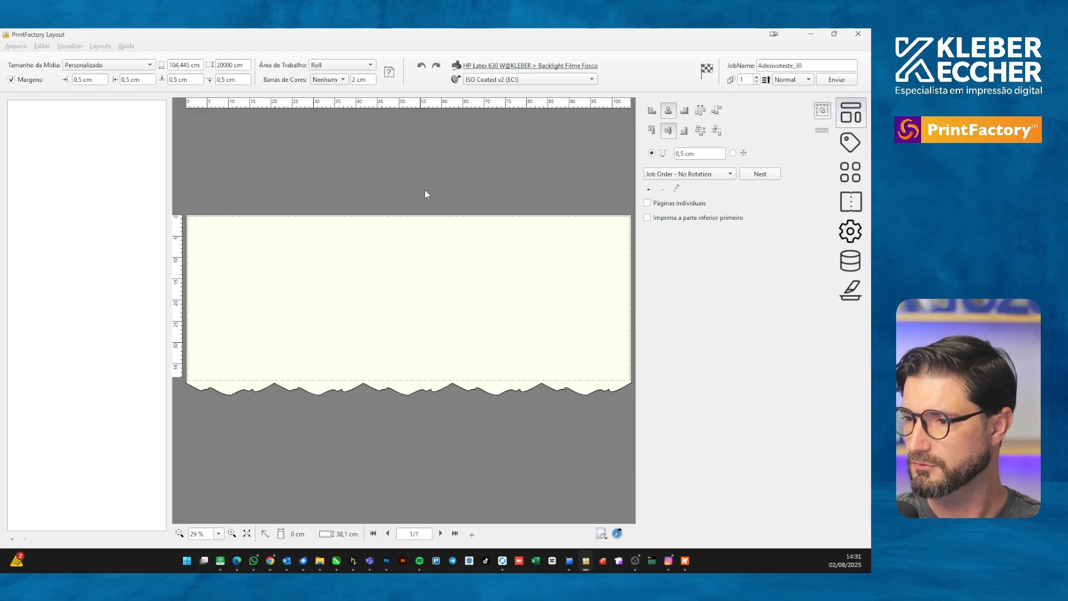
# Assign the Generic Self-Adhesive Vinyl media with the High Saturation print mode on the HP Latex 630 W
pyautogui.click(491, 67)
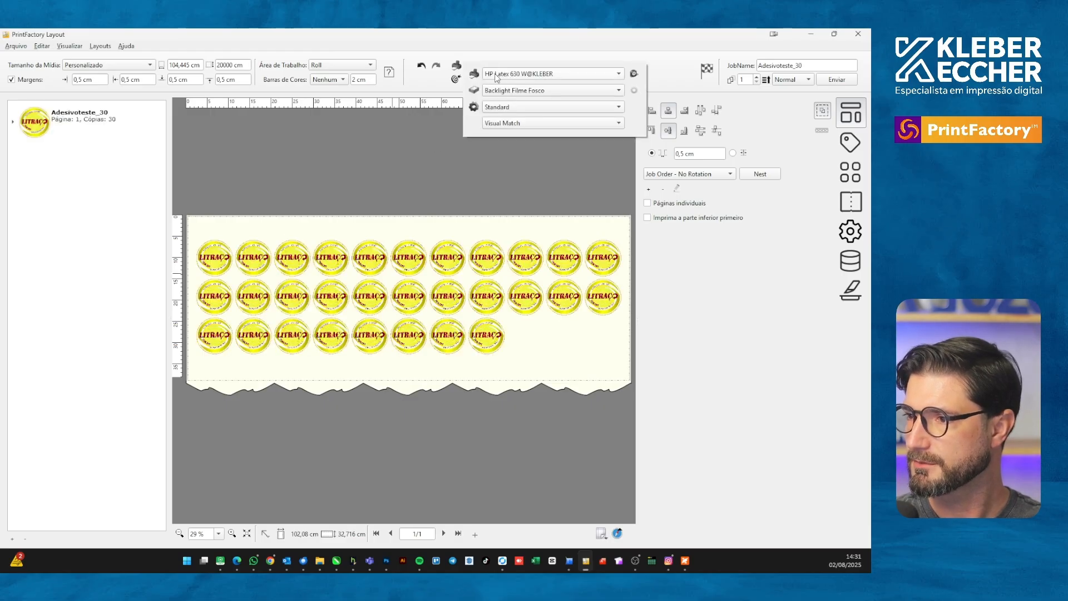
pyautogui.click(494, 74)
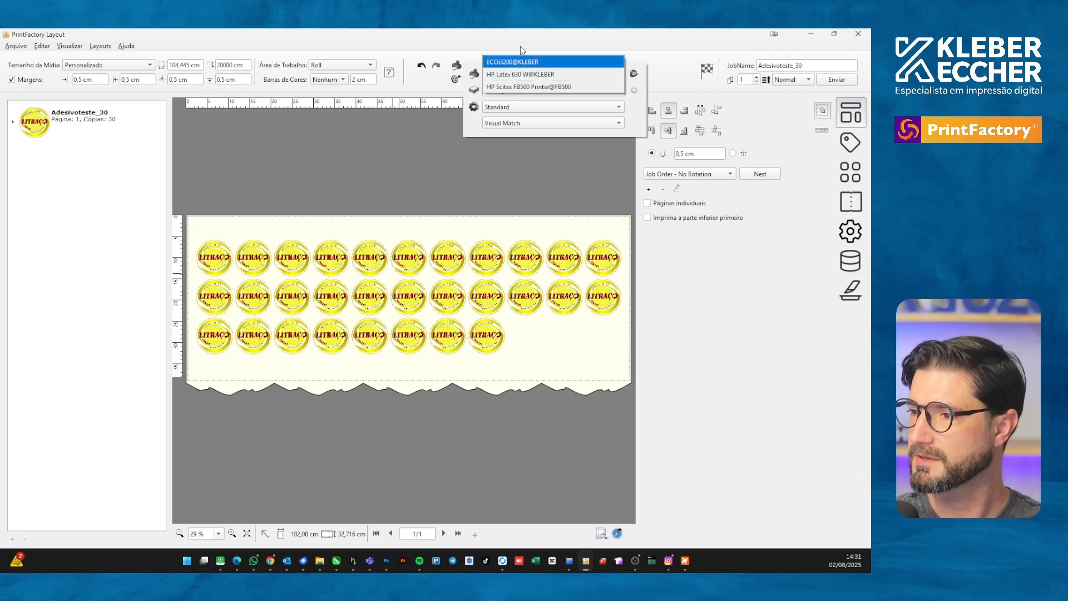
pyautogui.click(512, 75)
pyautogui.click(533, 90)
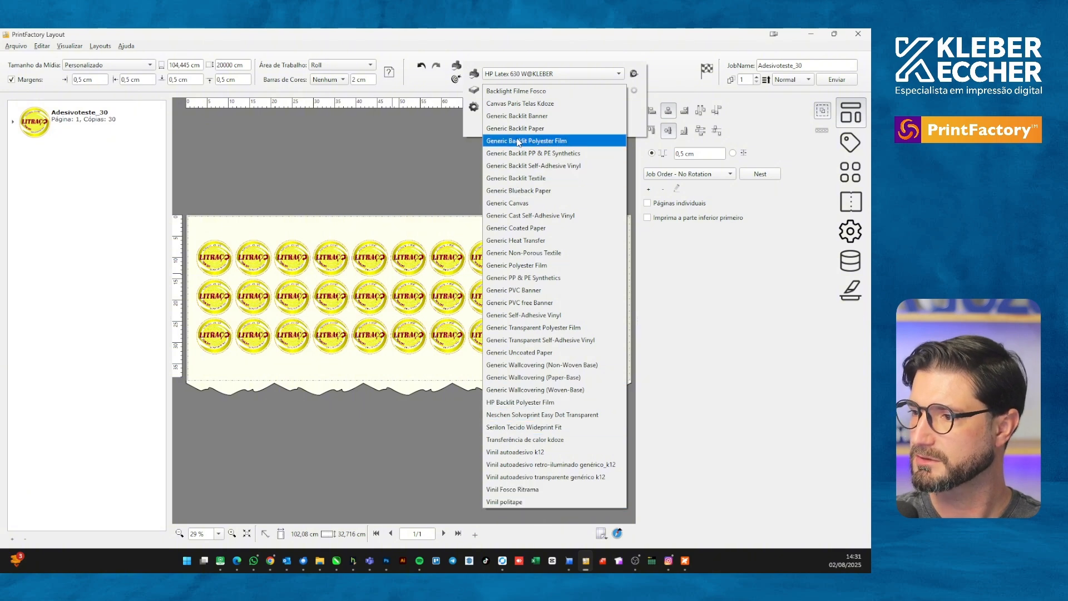
pyautogui.click(546, 317)
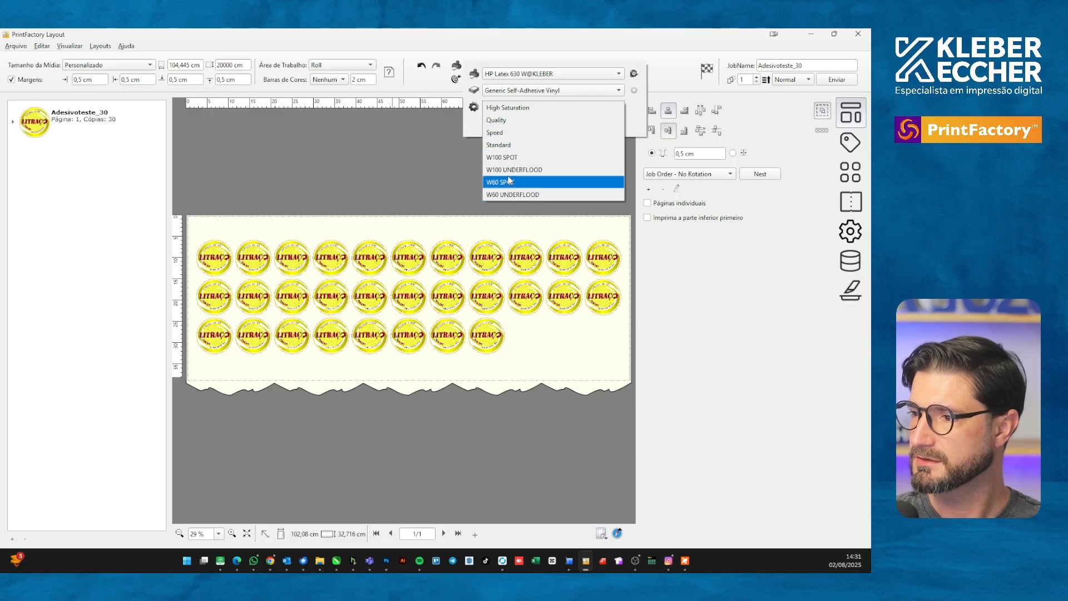
pyautogui.click(504, 107)
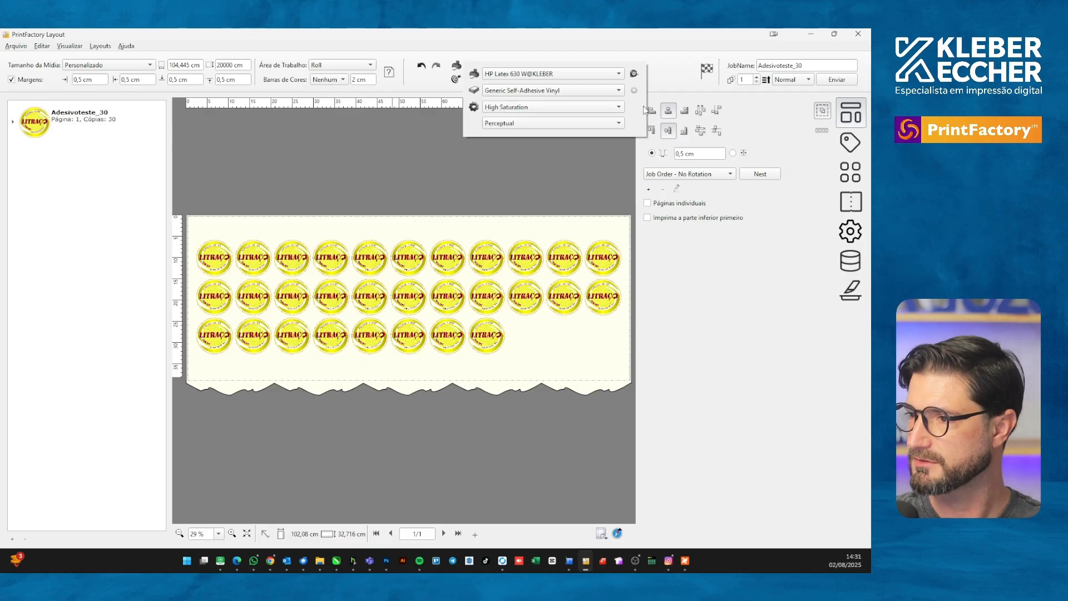
pyautogui.click(668, 70)
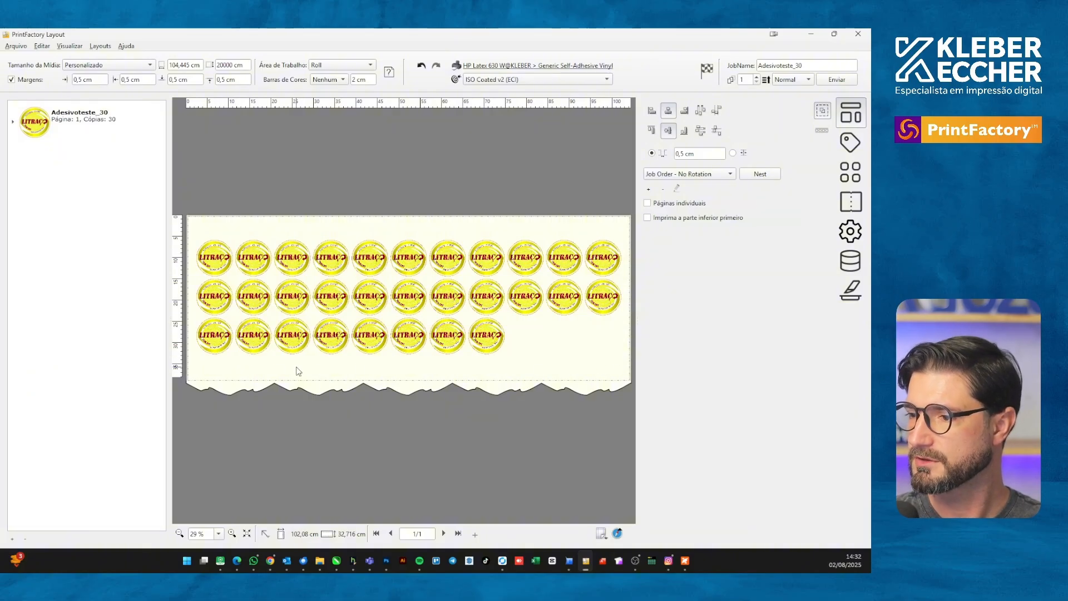
pyautogui.moveTo(201, 181); pyautogui.dragTo(623, 434)
pyautogui.click(266, 218)
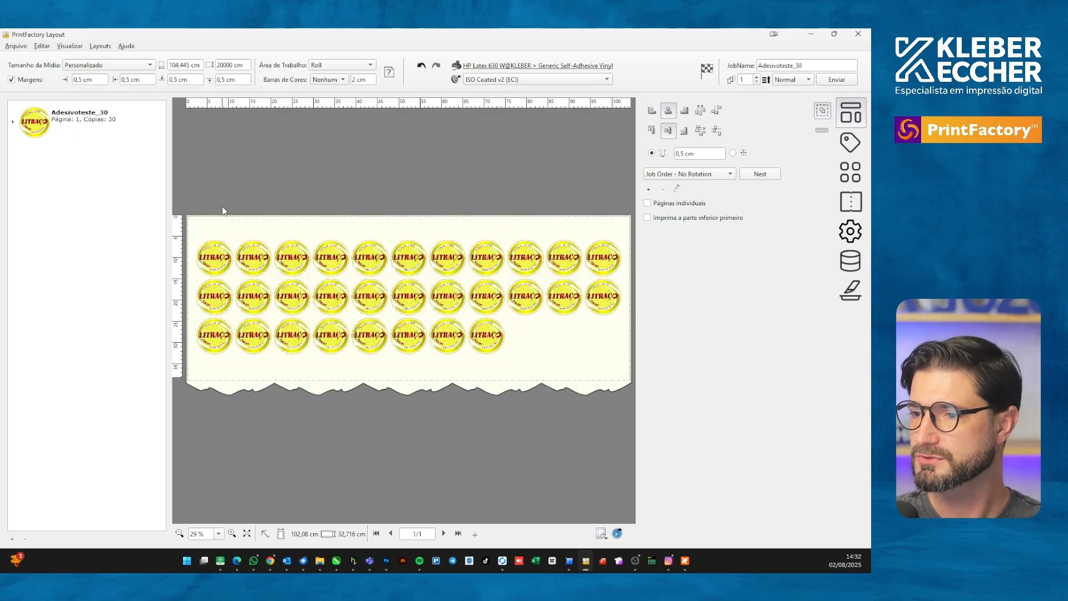
pyautogui.moveTo(205, 226); pyautogui.dragTo(605, 399)
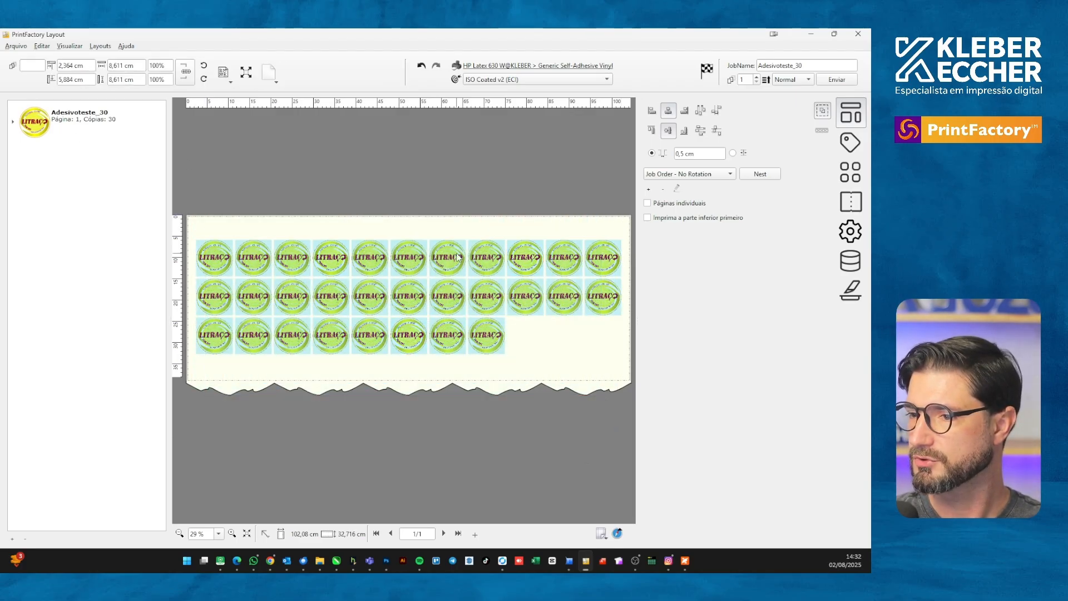
pyautogui.click(404, 169)
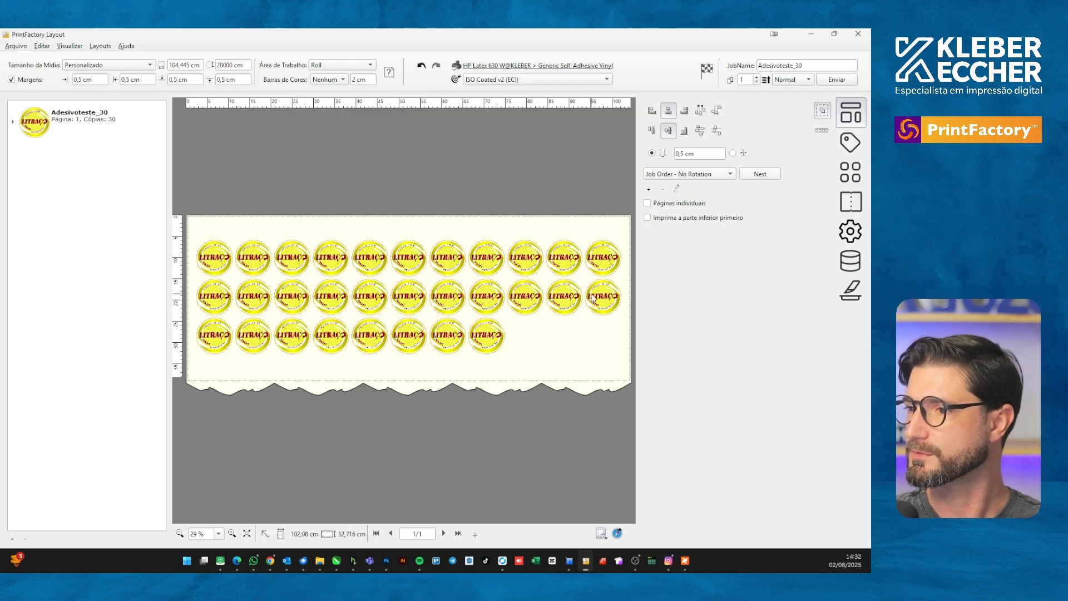
# Set the print mode for the Generic Self-Adhesive Vinyl media to Standard
pyautogui.click(568, 67)
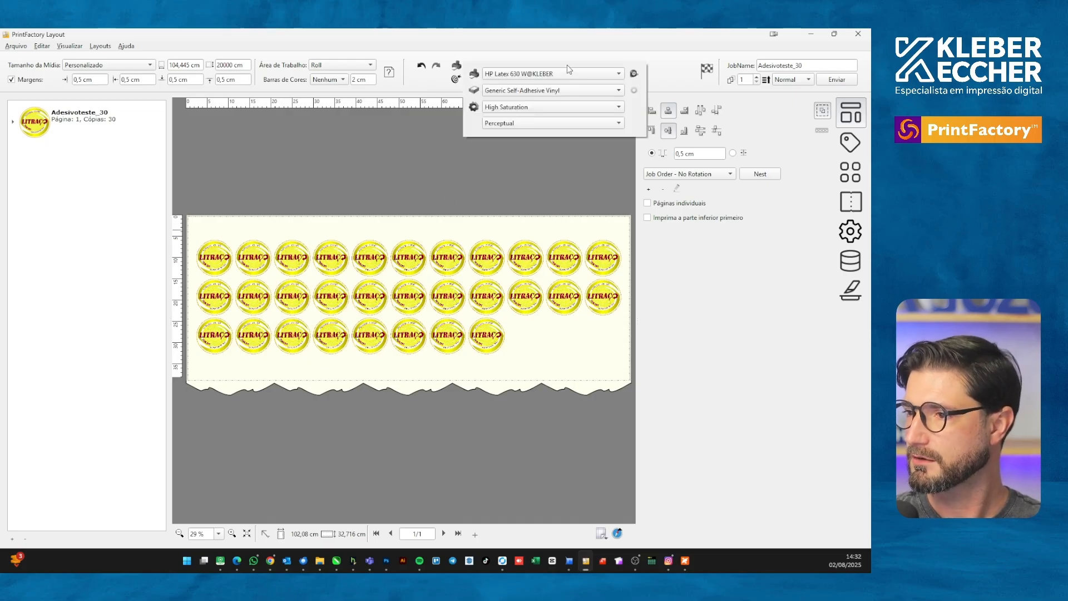
pyautogui.click(557, 75)
pyautogui.click(560, 73)
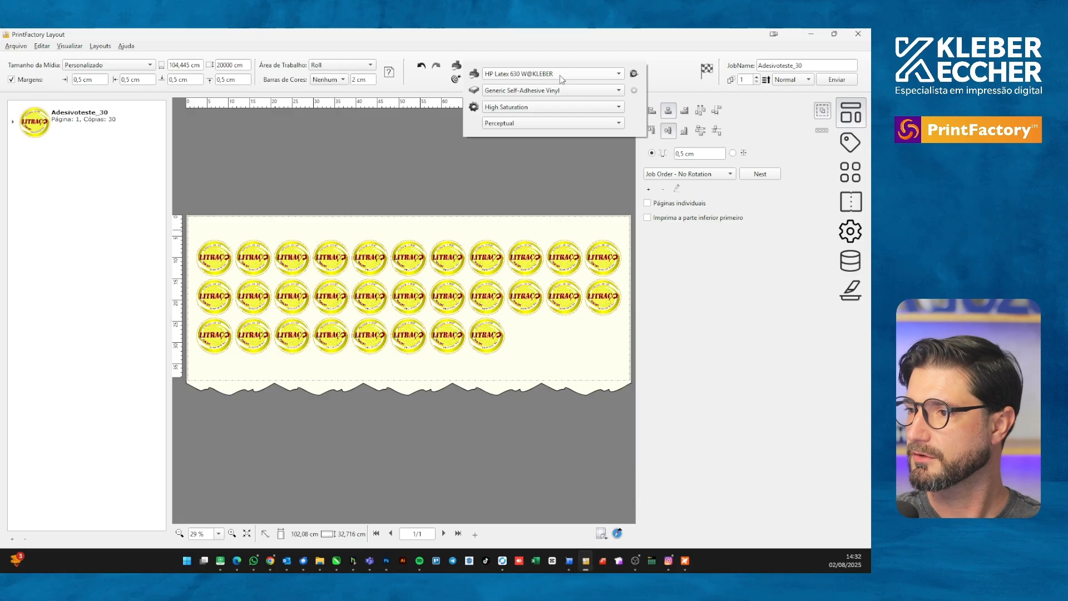
pyautogui.click(564, 90)
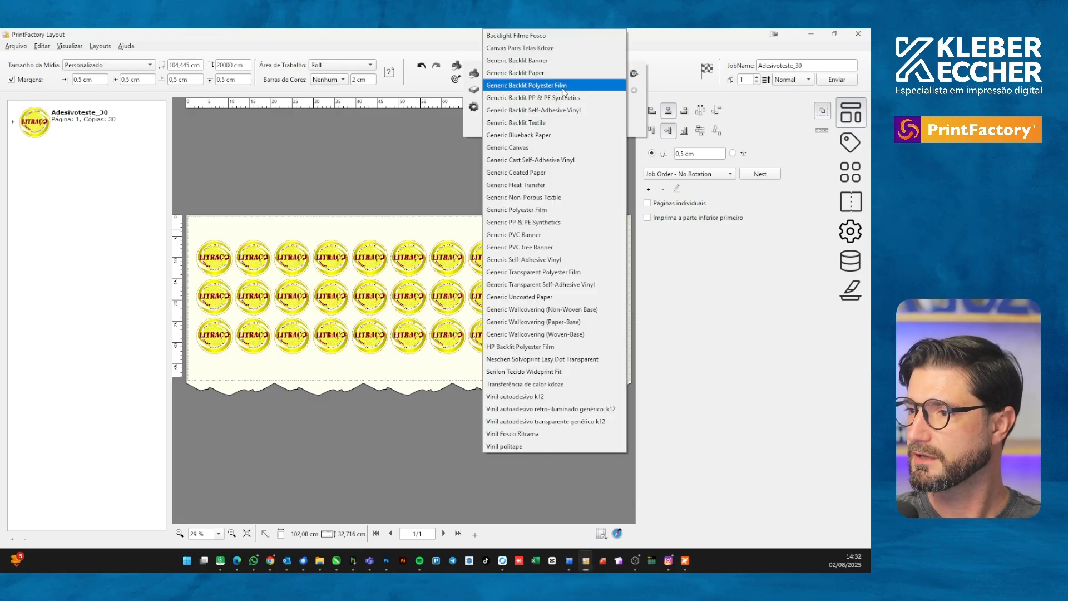
pyautogui.click(647, 83)
pyautogui.click(519, 110)
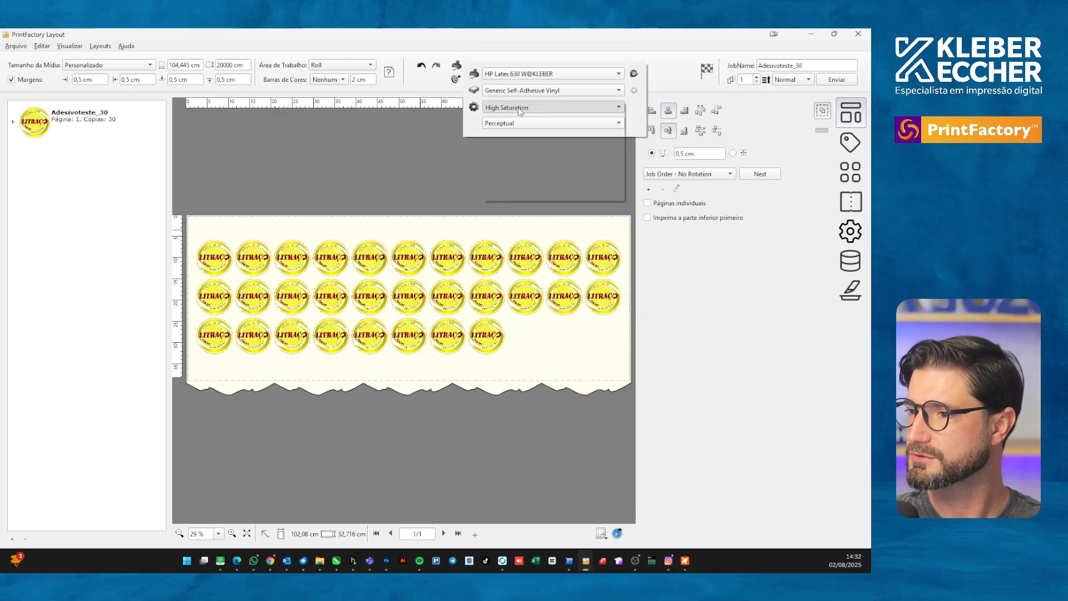
pyautogui.click(517, 140)
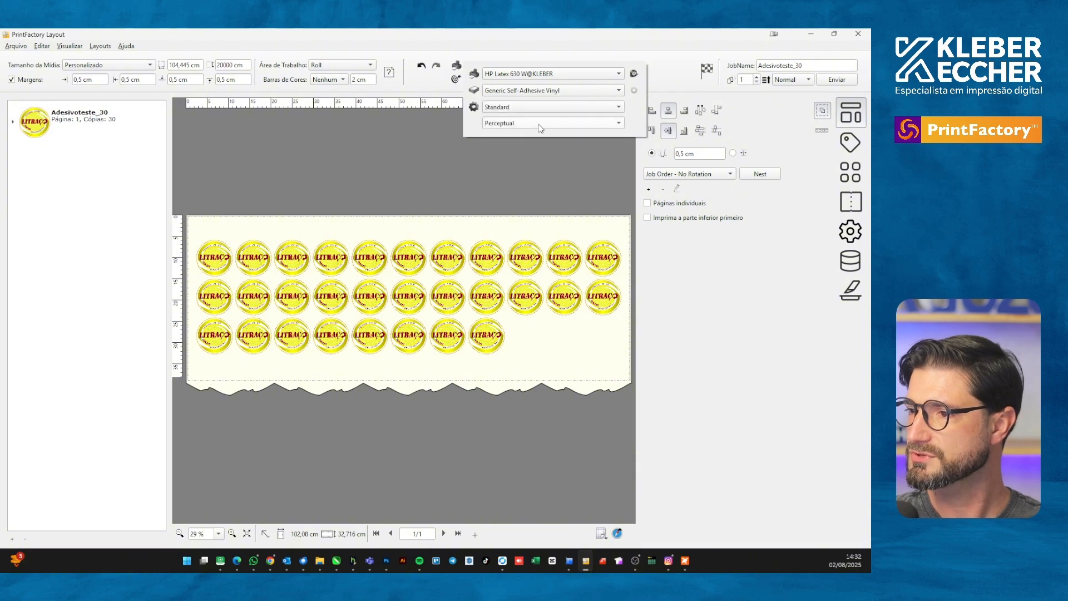
# Send the Adesivoteste_30 job to the HP Latex 630 W with Normal priority and look over the priority options
pyautogui.click(822, 79)
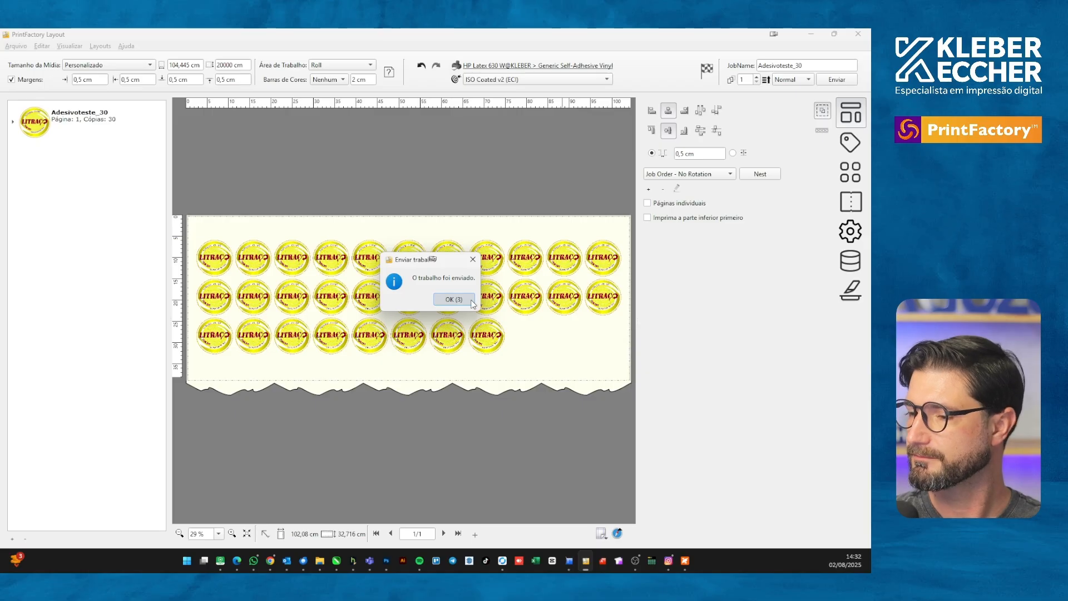
pyautogui.click(472, 302)
pyautogui.click(801, 79)
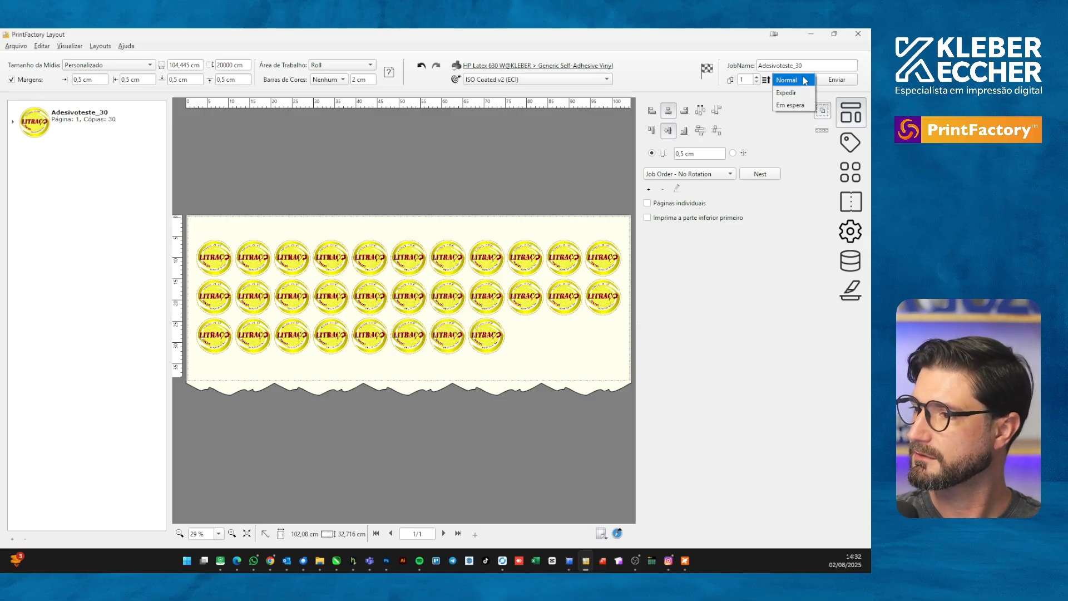
pyautogui.click(712, 56)
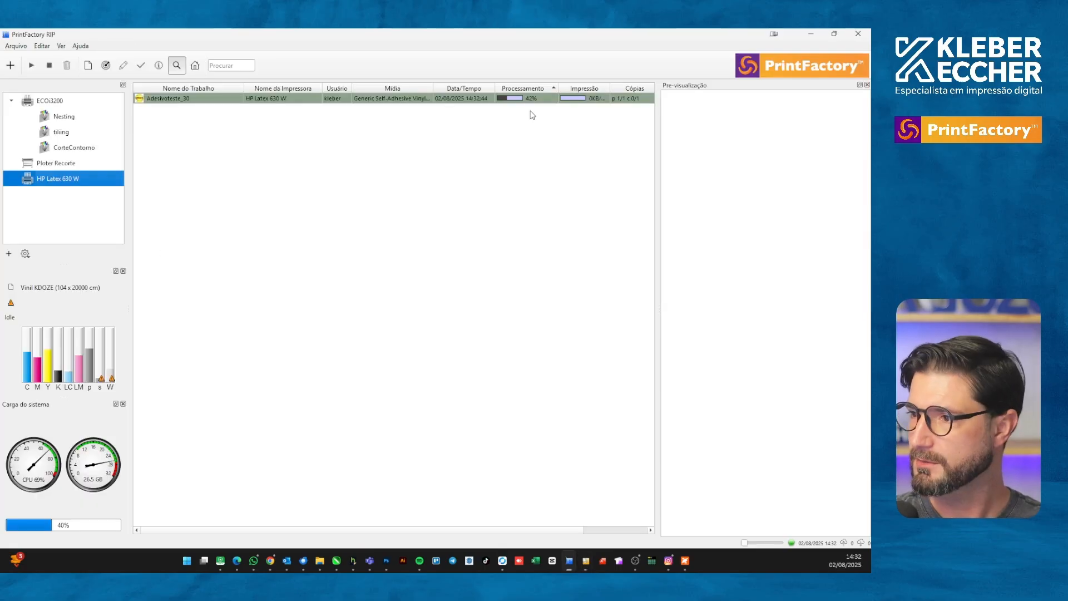
# Pause the Adesivoteste_30 job in the PrintFactory RIP queue
pyautogui.click(590, 101)
pyautogui.rightClick(582, 105)
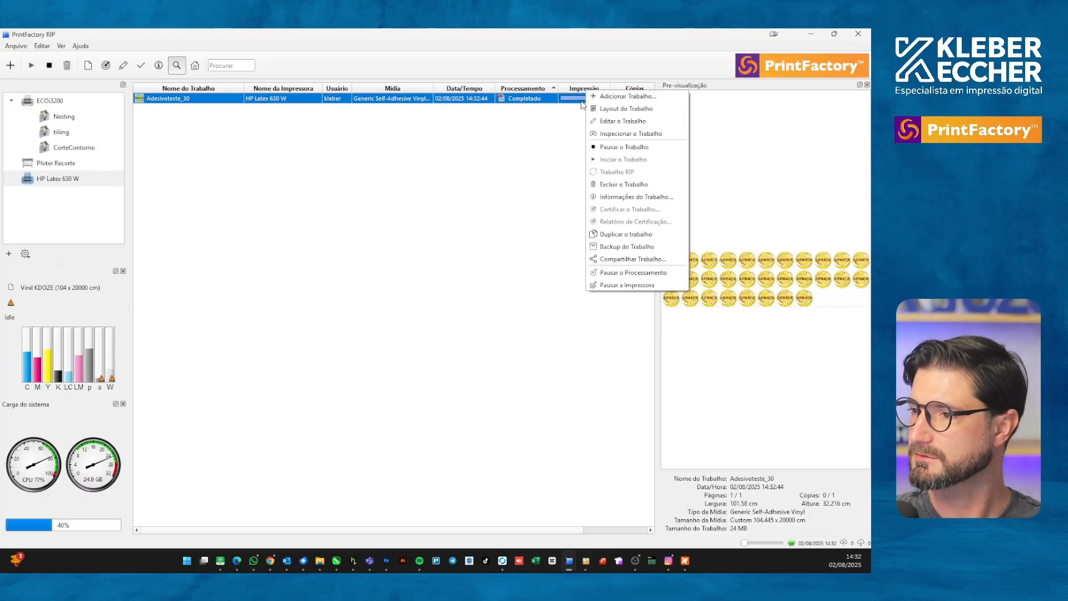
pyautogui.click(614, 146)
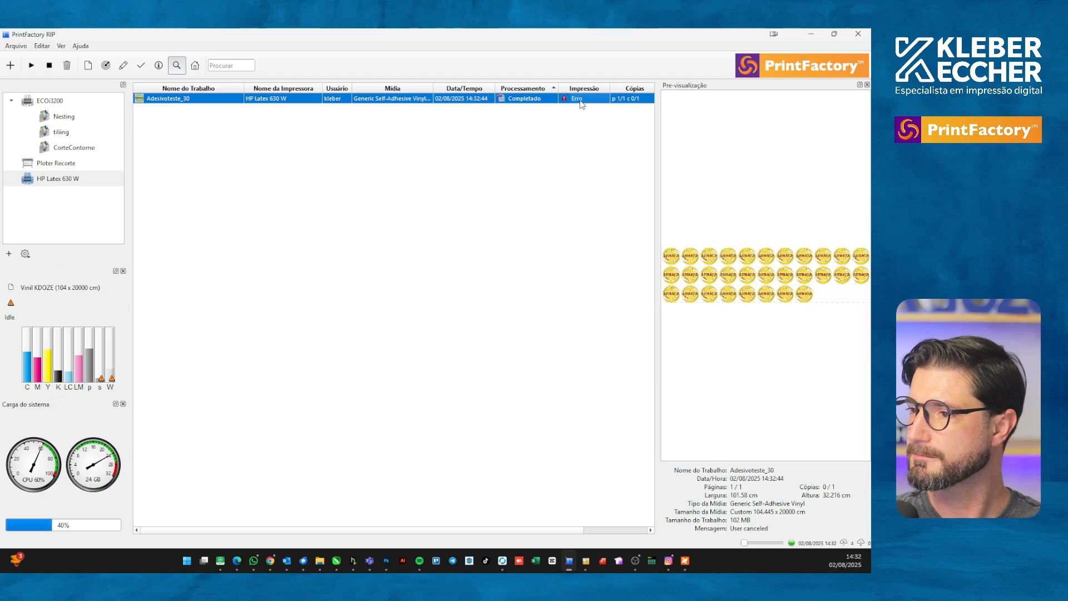
# Configure the HP Latex 630 W's device options to keep all jobs on hold
pyautogui.rightClick(54, 183)
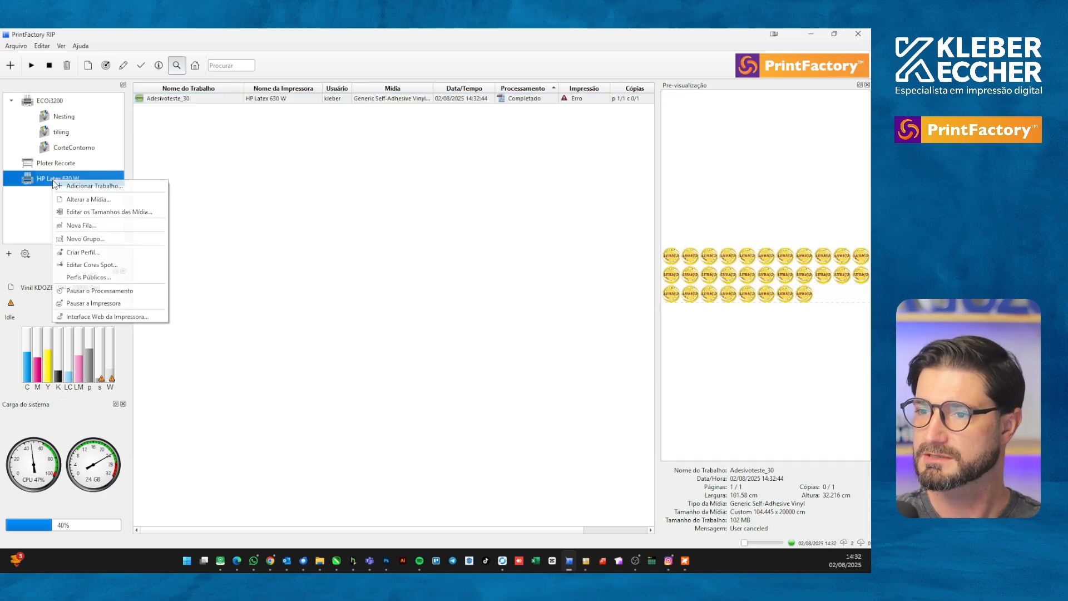
pyautogui.click(129, 212)
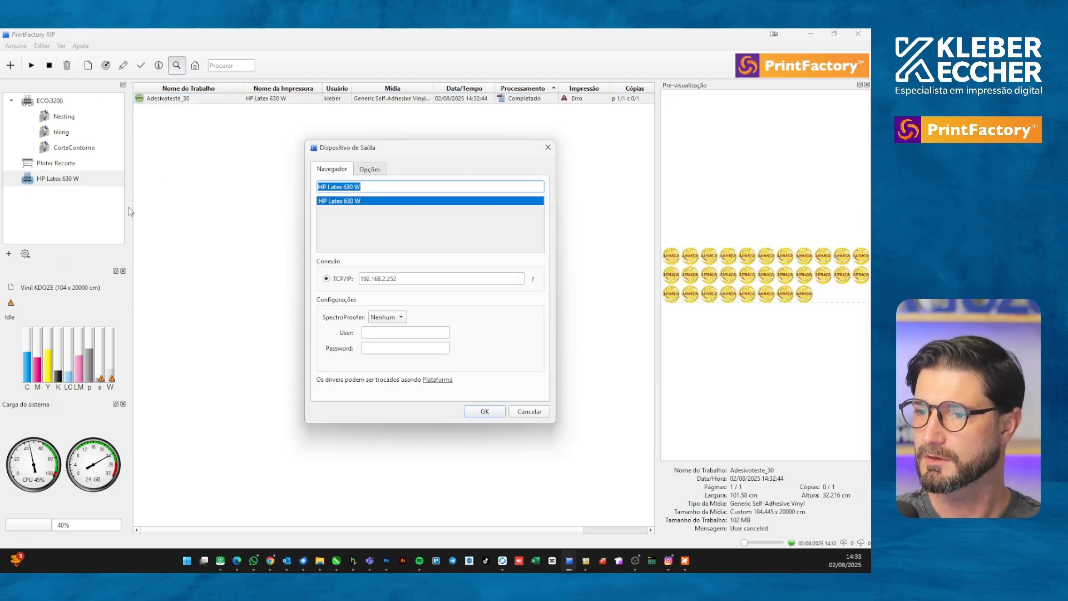
pyautogui.click(369, 168)
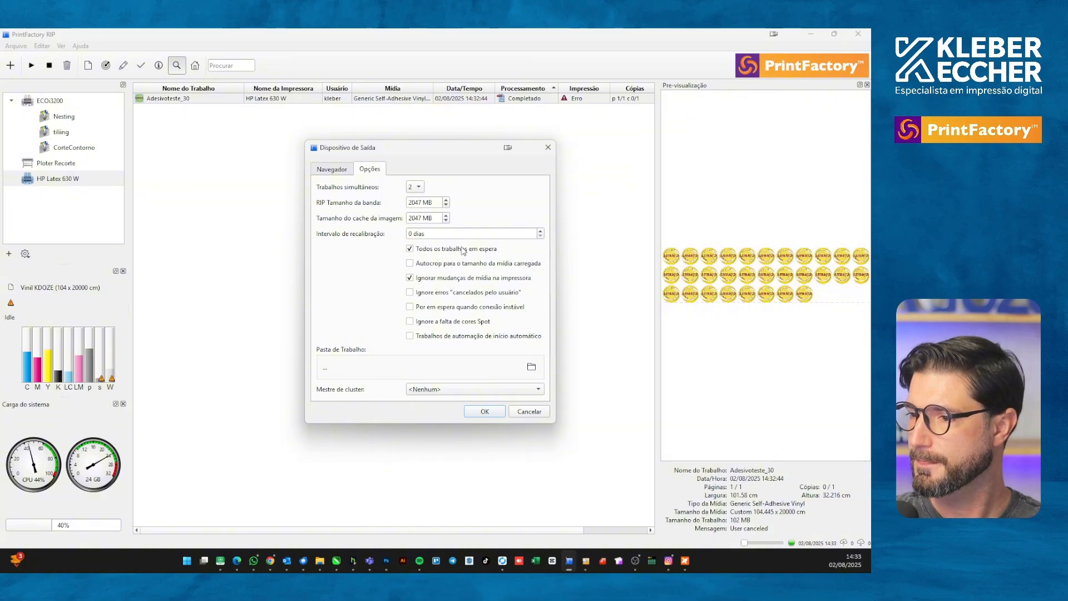
pyautogui.click(492, 414)
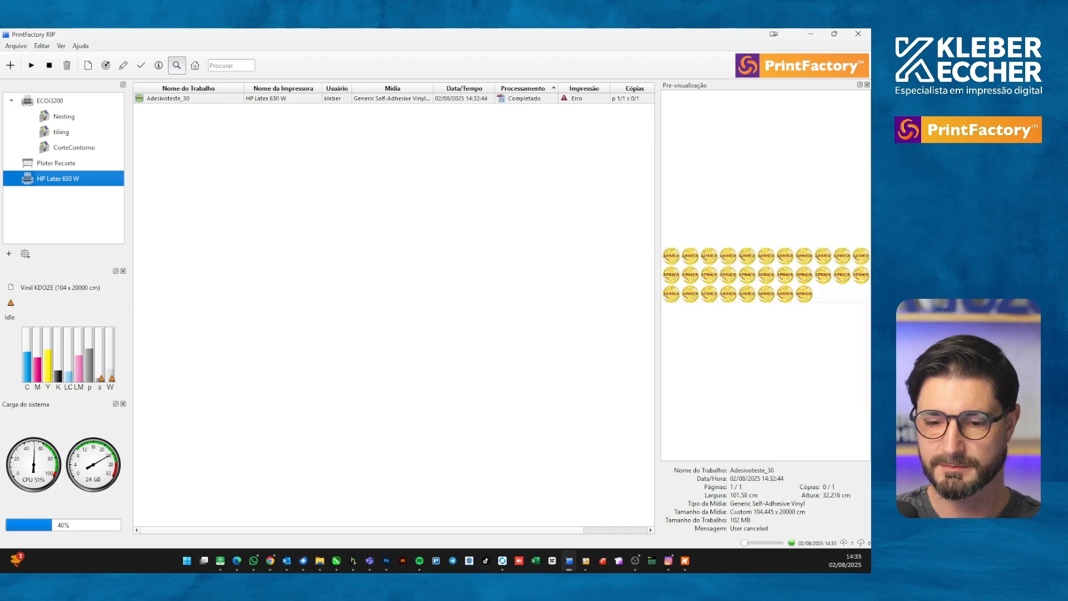
# Resend the Adesivoteste_30 job from PrintFactory Layout with Normal priority and return to PrintFactory RIP
pyautogui.hotkey('alt', 'Tab')
pyautogui.click(802, 79)
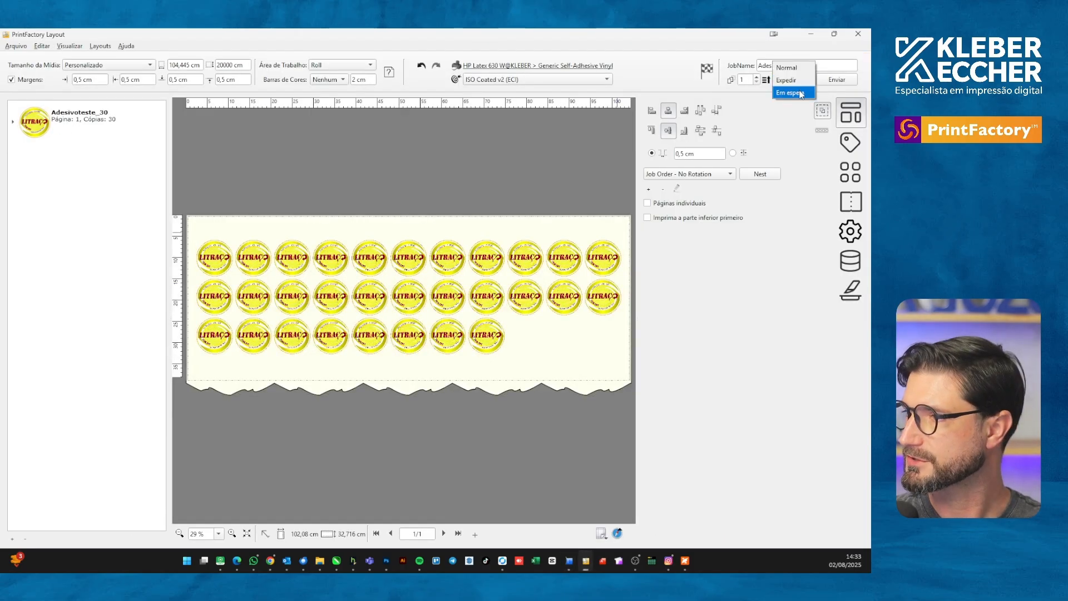
pyautogui.click(794, 65)
pyautogui.click(835, 79)
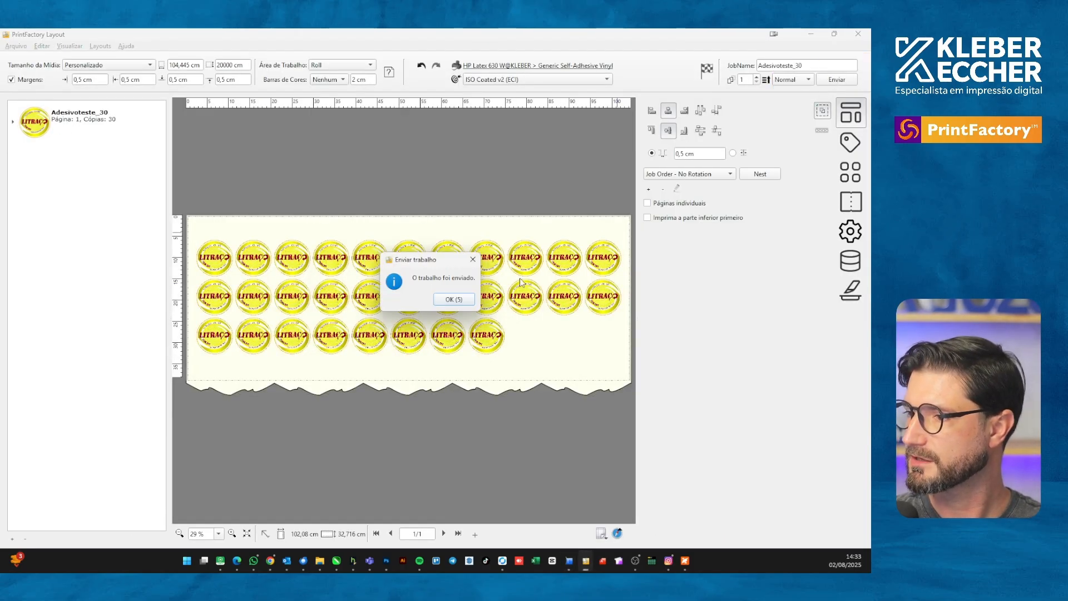
pyautogui.press('Return')
pyautogui.click(811, 34)
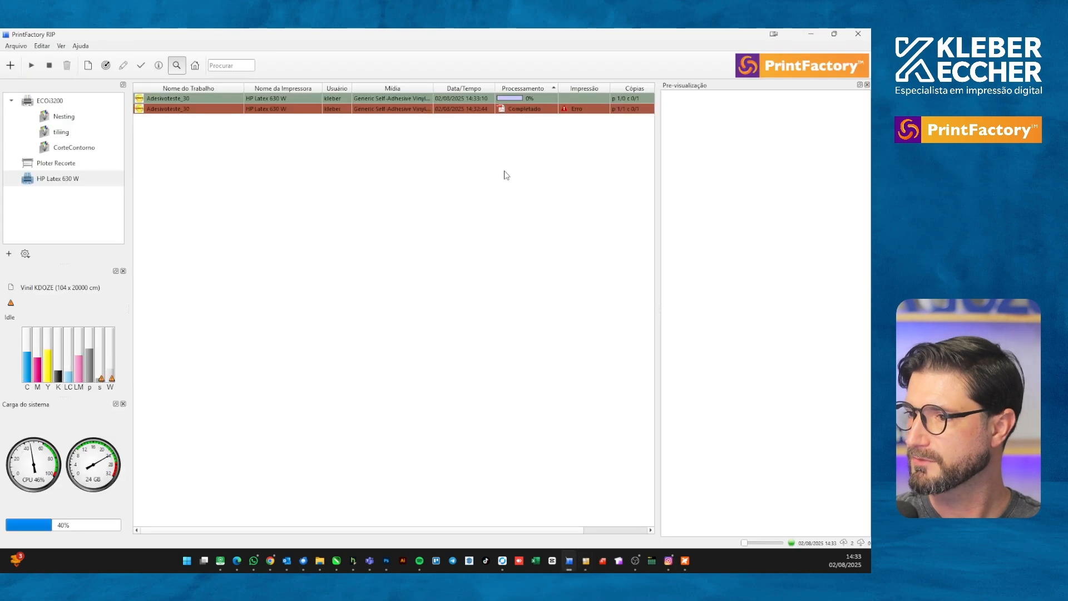
# Try to start printing the held Adesivoteste_30 job with 1 copy
pyautogui.click(576, 99)
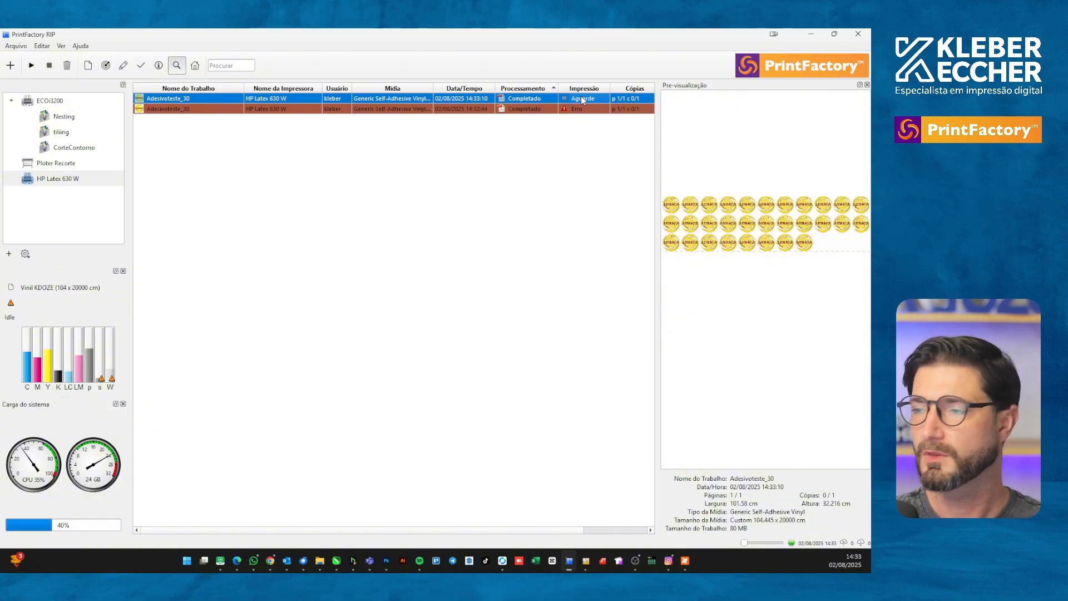
pyautogui.rightClick(582, 99)
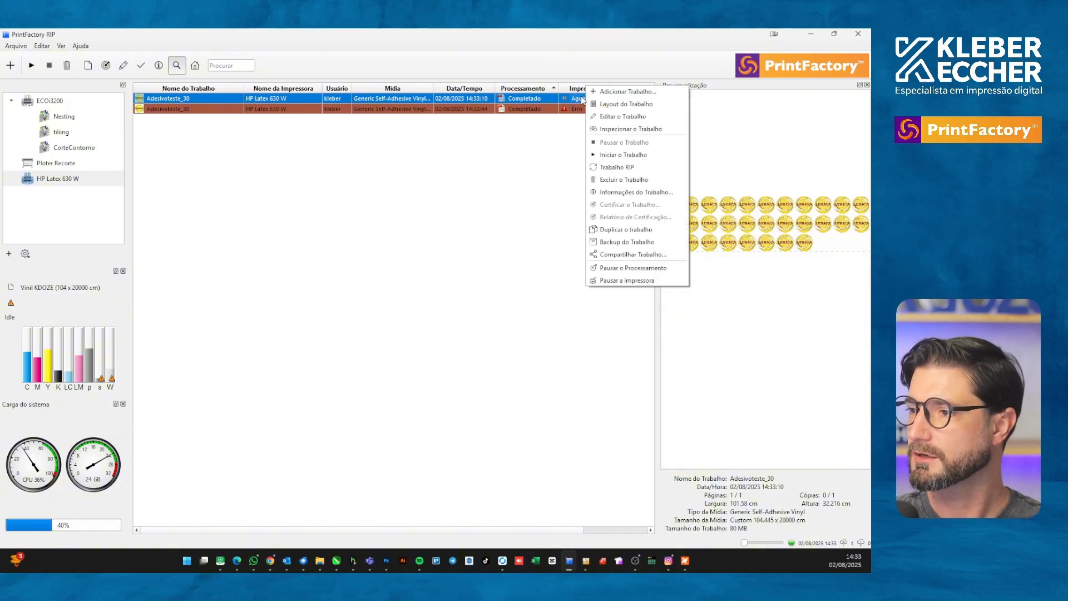
pyautogui.click(603, 155)
pyautogui.click(489, 353)
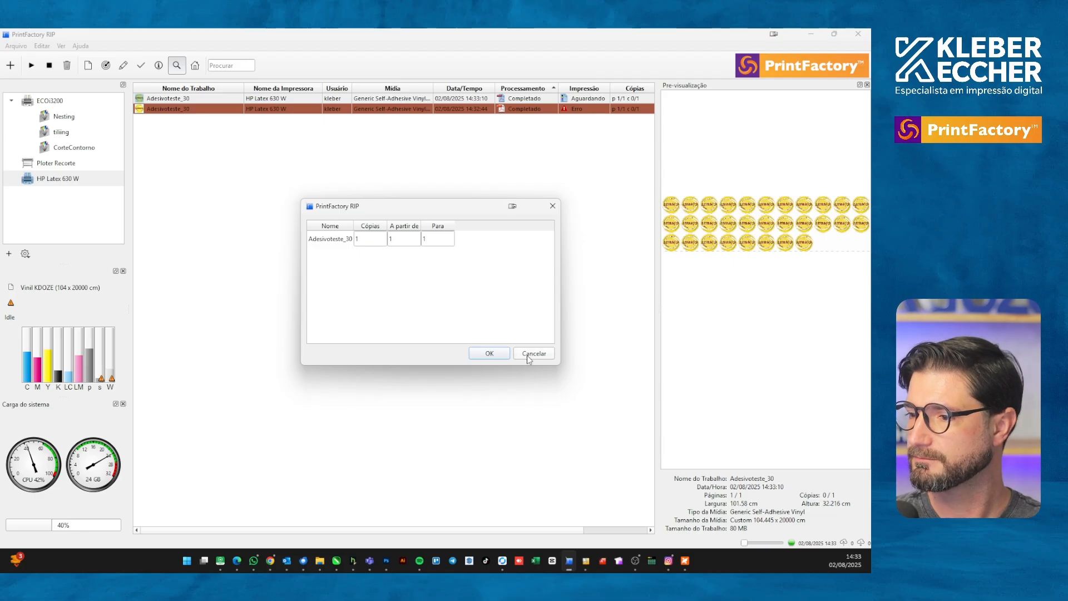
pyautogui.click(31, 65)
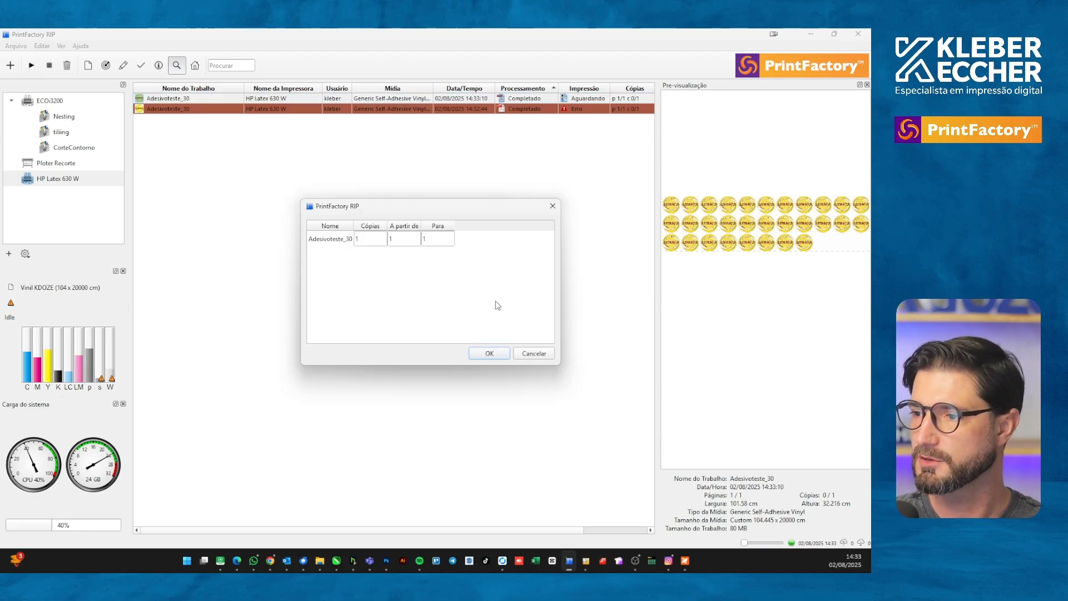
pyautogui.click(531, 355)
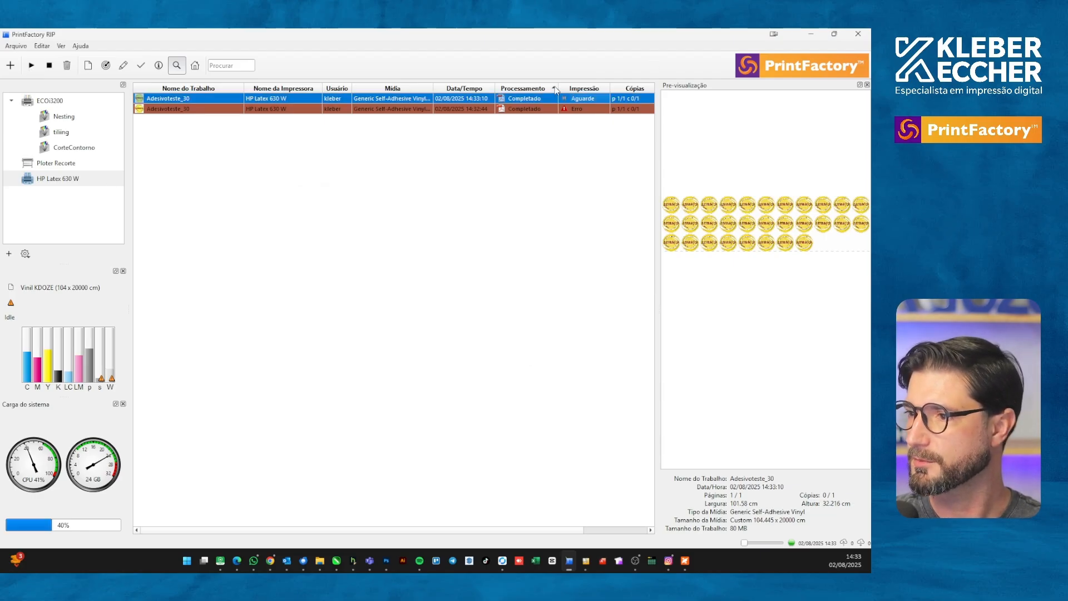
# Check the status alerts of the HP Latex 630 W printer
pyautogui.click(46, 179)
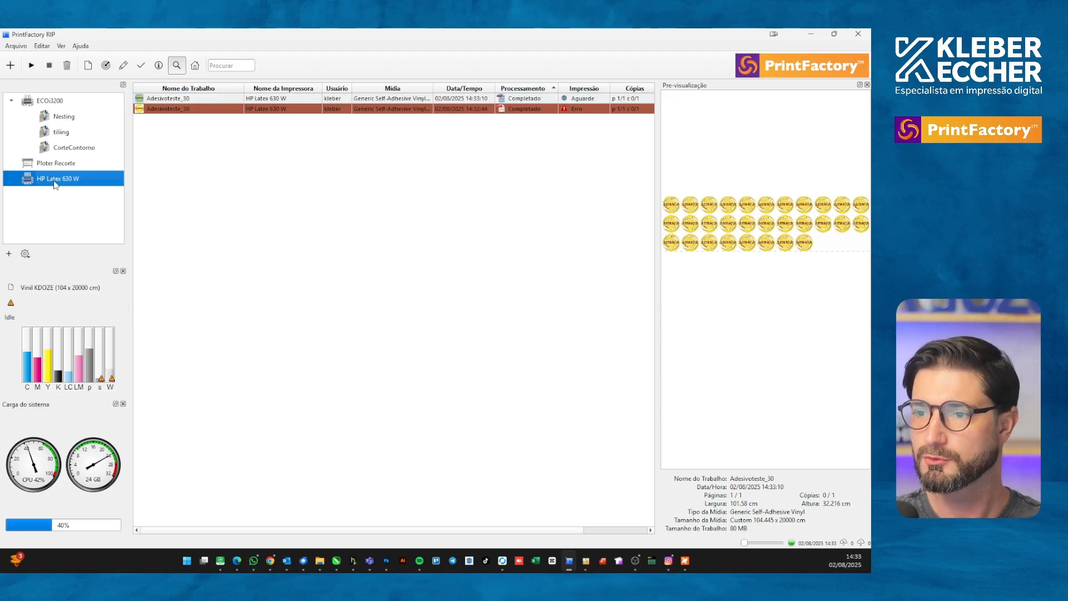
pyautogui.moveTo(55, 185)
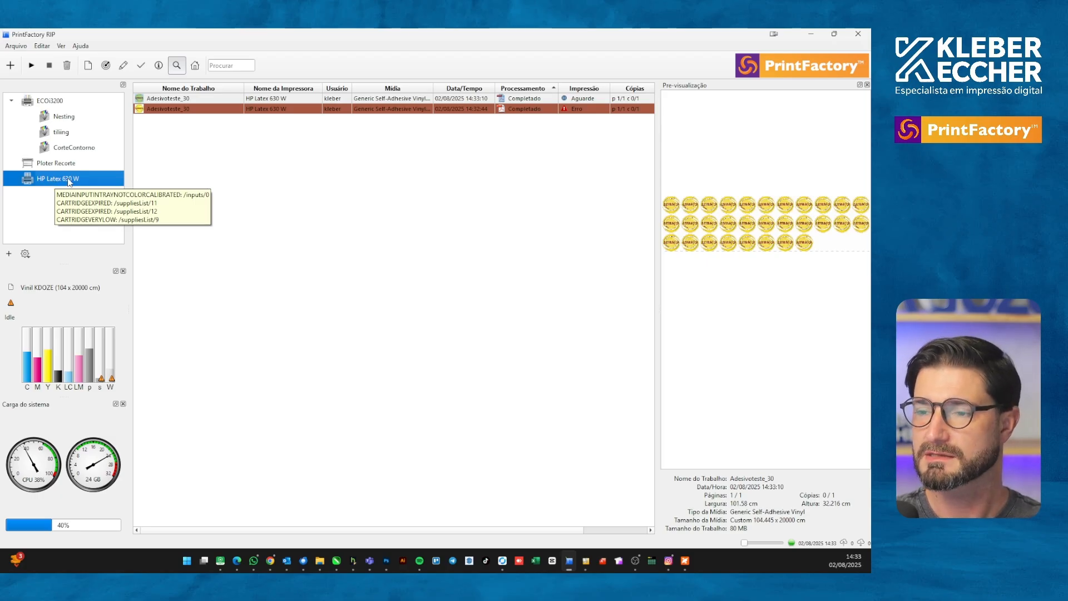
pyautogui.click(185, 182)
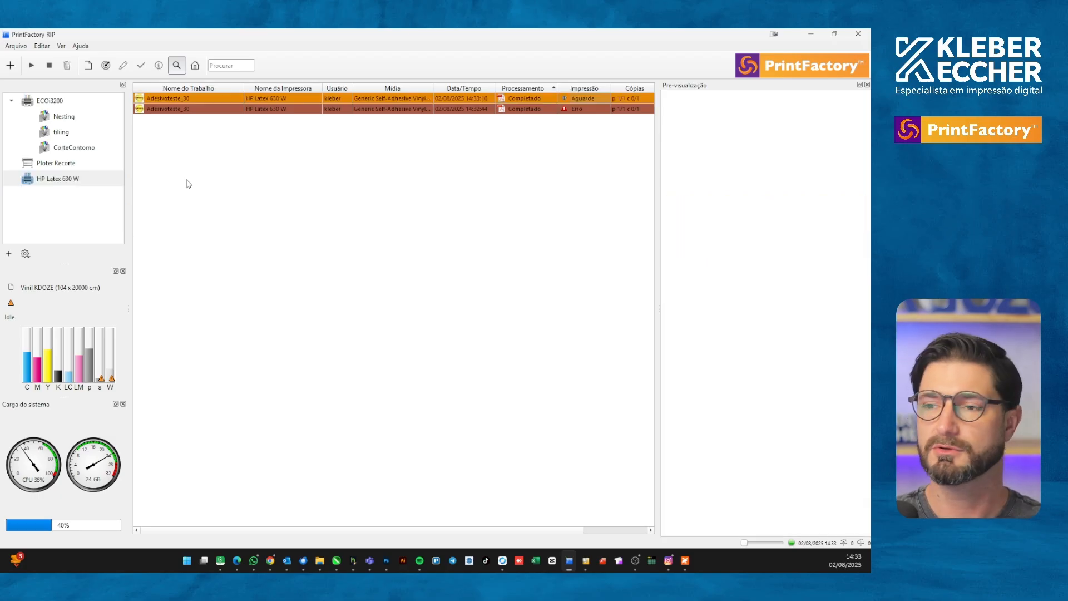
# Review the public media profiles and print modes offered for the HP Latex 630 W without installing any
pyautogui.click(101, 183)
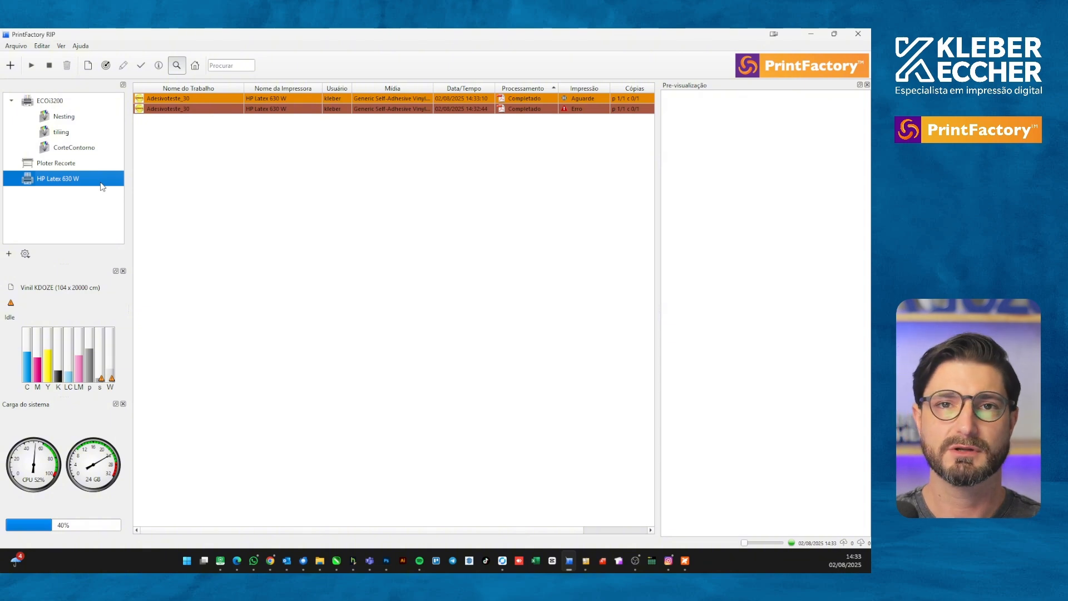
pyautogui.rightClick(102, 186)
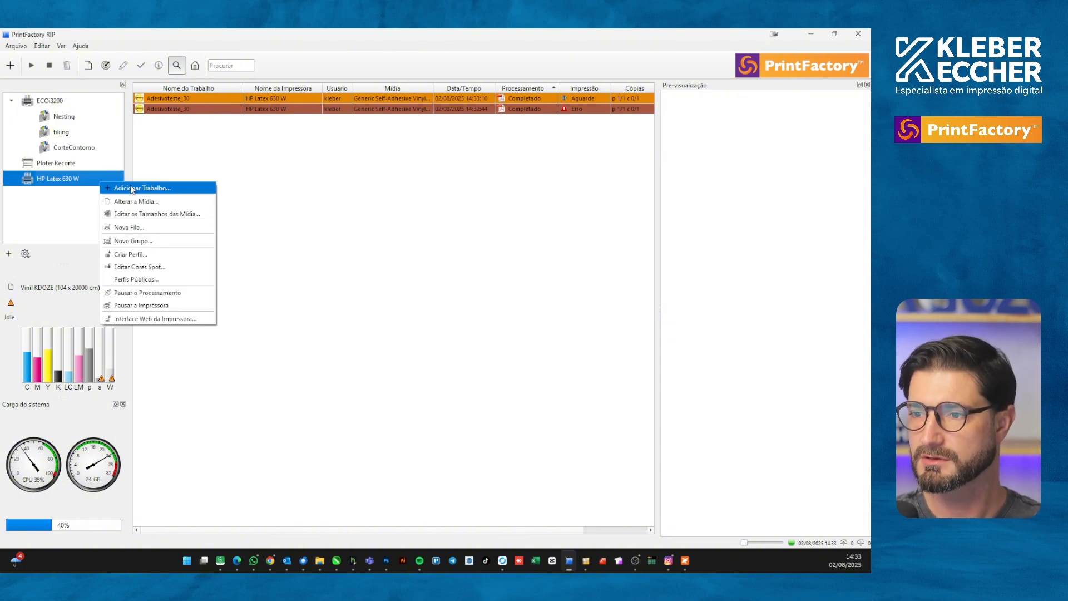
pyautogui.click(137, 280)
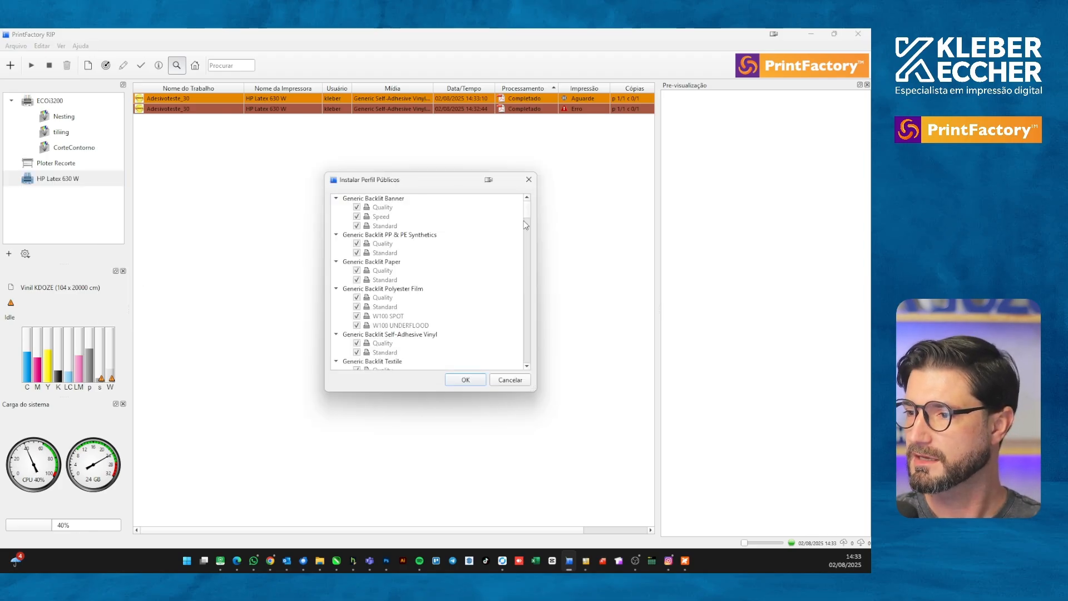
pyautogui.moveTo(529, 214)
pyautogui.mouseDown()
pyautogui.moveTo(537, 352)
pyautogui.moveTo(526, 209)
pyautogui.mouseUp()
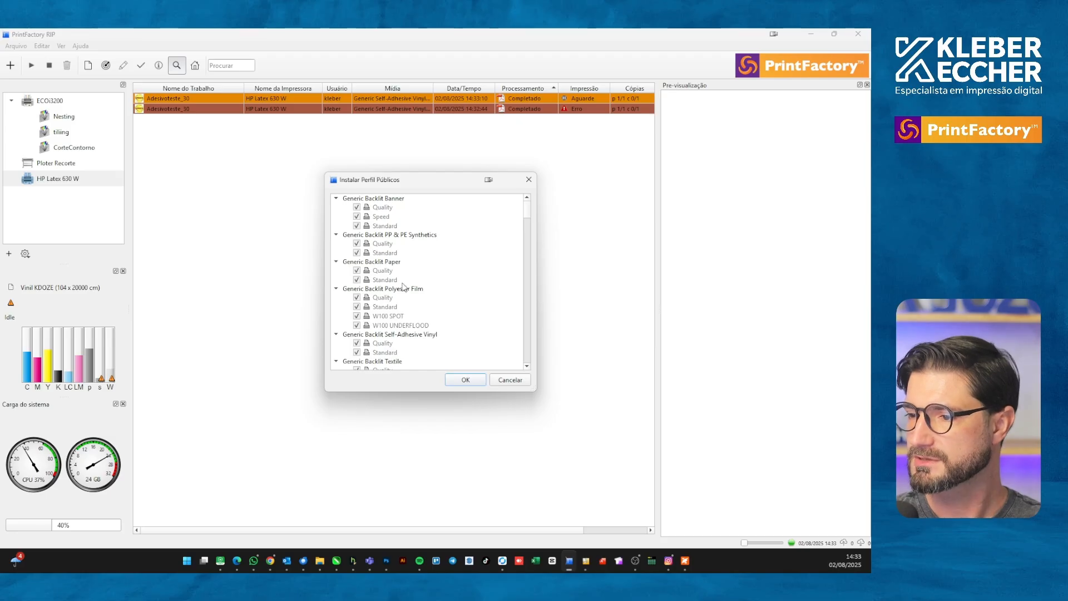
pyautogui.click(510, 380)
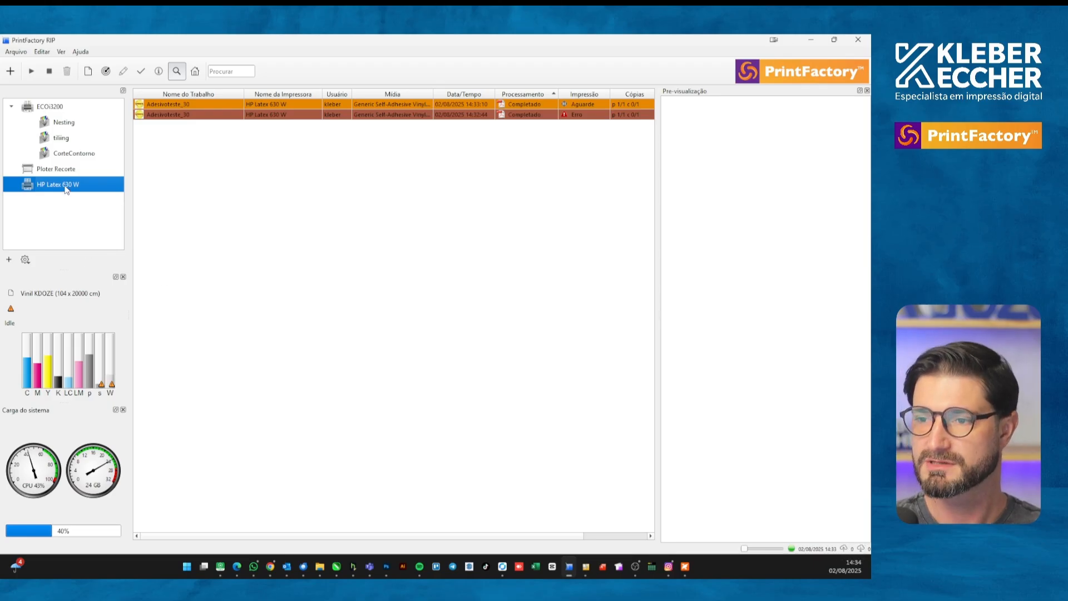
pyautogui.moveTo(65, 189)
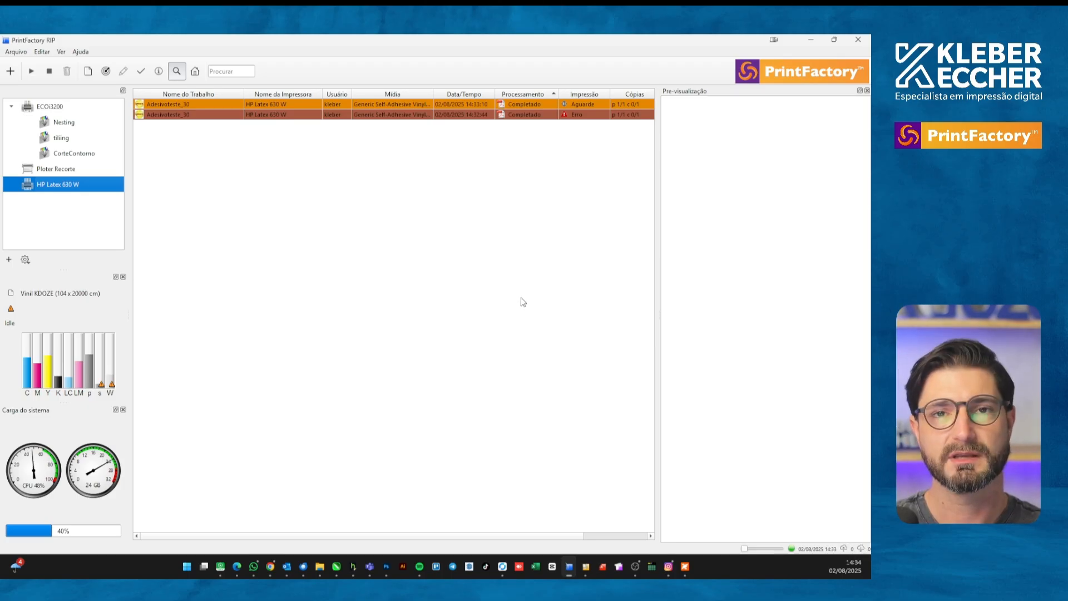
pyautogui.click(323, 245)
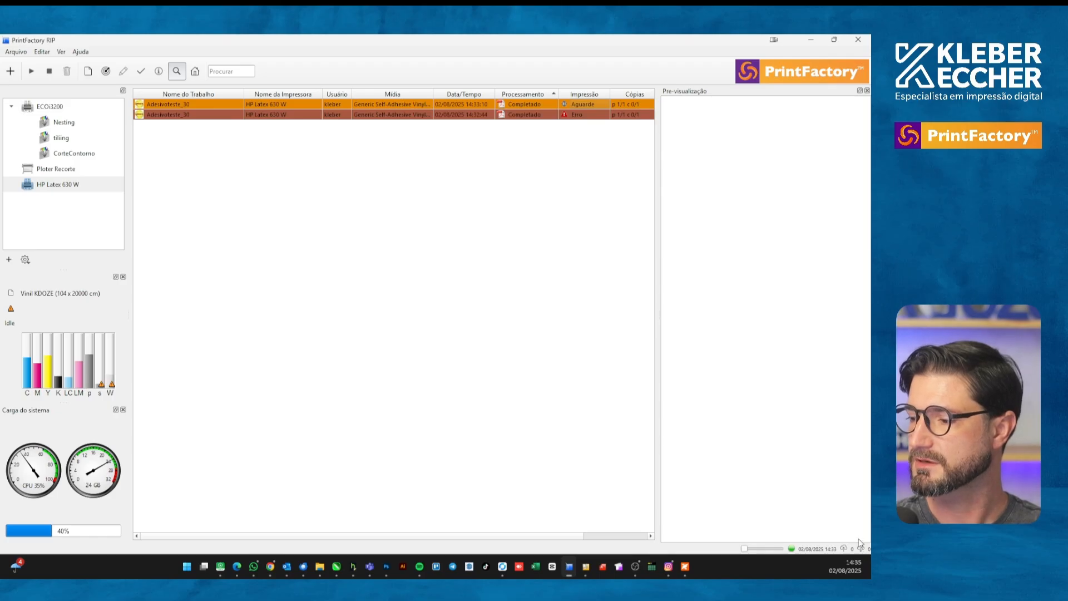
pyautogui.click(92, 187)
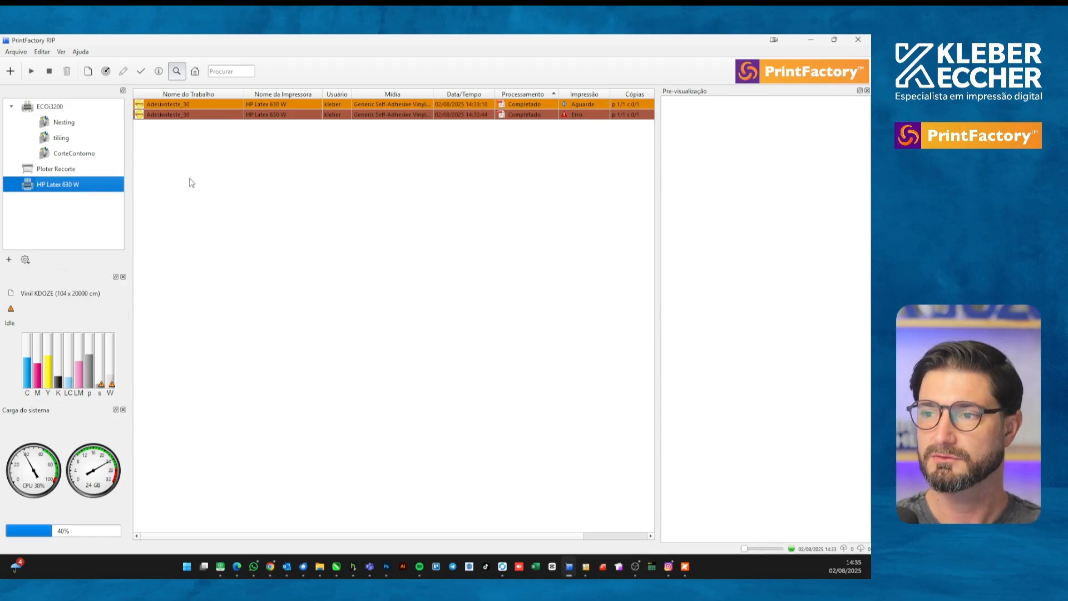